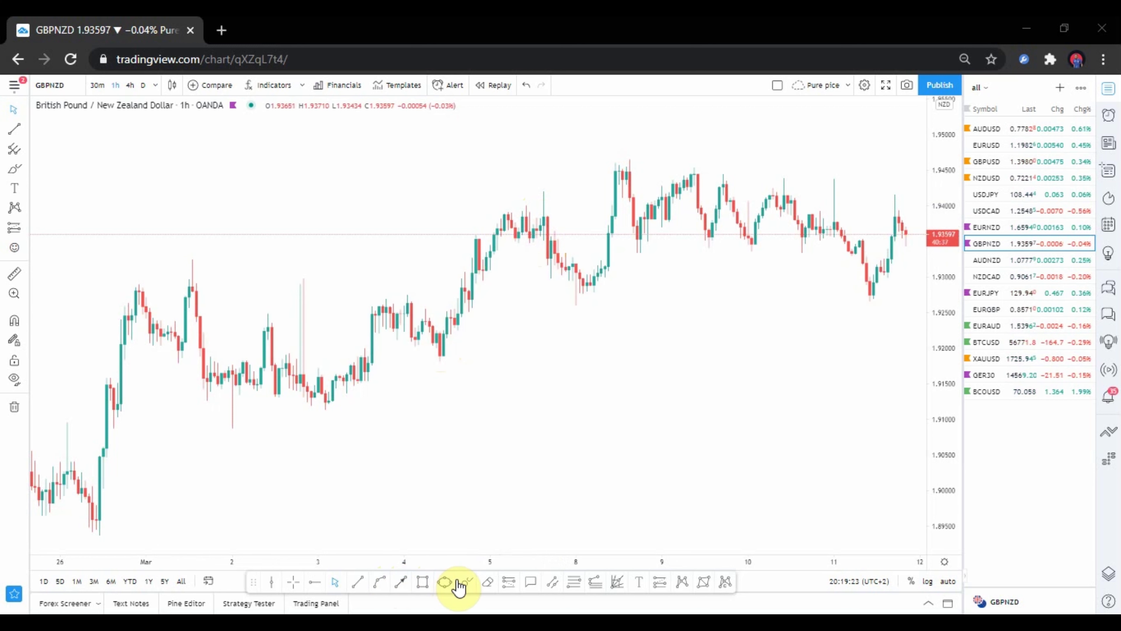
Using the Brush, handwrite T and SD inside one circle and BC inside a second circle below the candles
click(466, 581)
mouse_move(515, 336)
mouse_down()
mouse_move(561, 326)
mouse_move(551, 364)
mouse_move(579, 413)
mouse_move(547, 415)
mouse_move(600, 417)
mouse_up()
drag(586, 385, 605, 418)
mouse_move(574, 313)
mouse_down()
mouse_move(493, 358)
mouse_move(563, 455)
mouse_move(566, 318)
mouse_up()
mouse_move(699, 349)
mouse_down()
mouse_move(709, 395)
mouse_move(701, 373)
mouse_move(752, 370)
mouse_move(765, 349)
mouse_up()
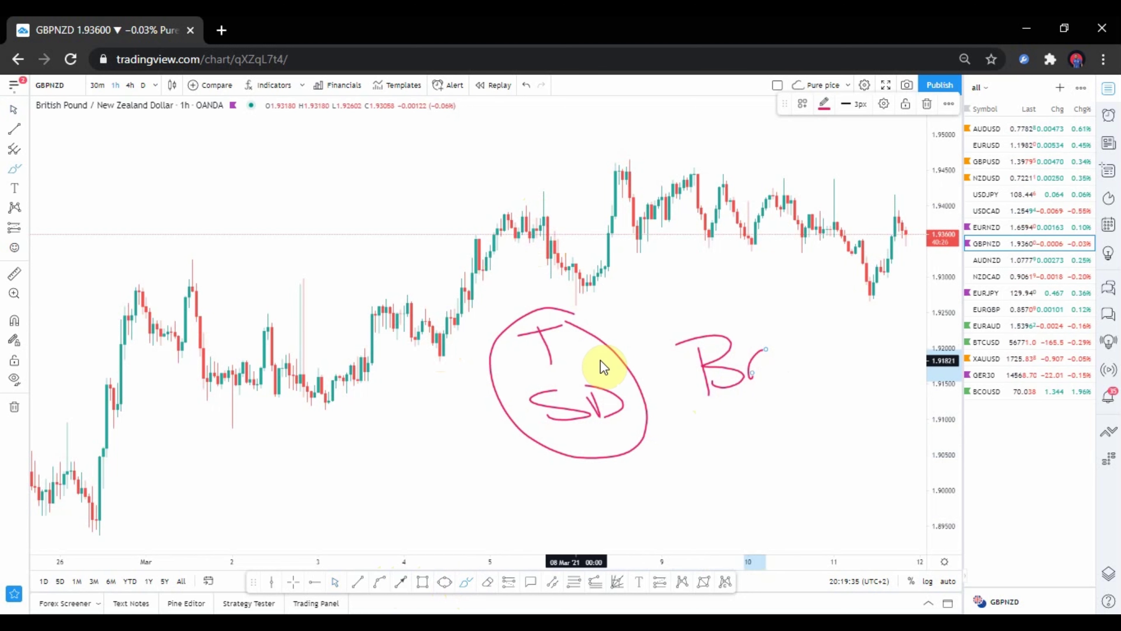
mouse_move(742, 317)
mouse_down()
mouse_move(700, 321)
mouse_move(783, 368)
mouse_move(741, 321)
mouse_up()
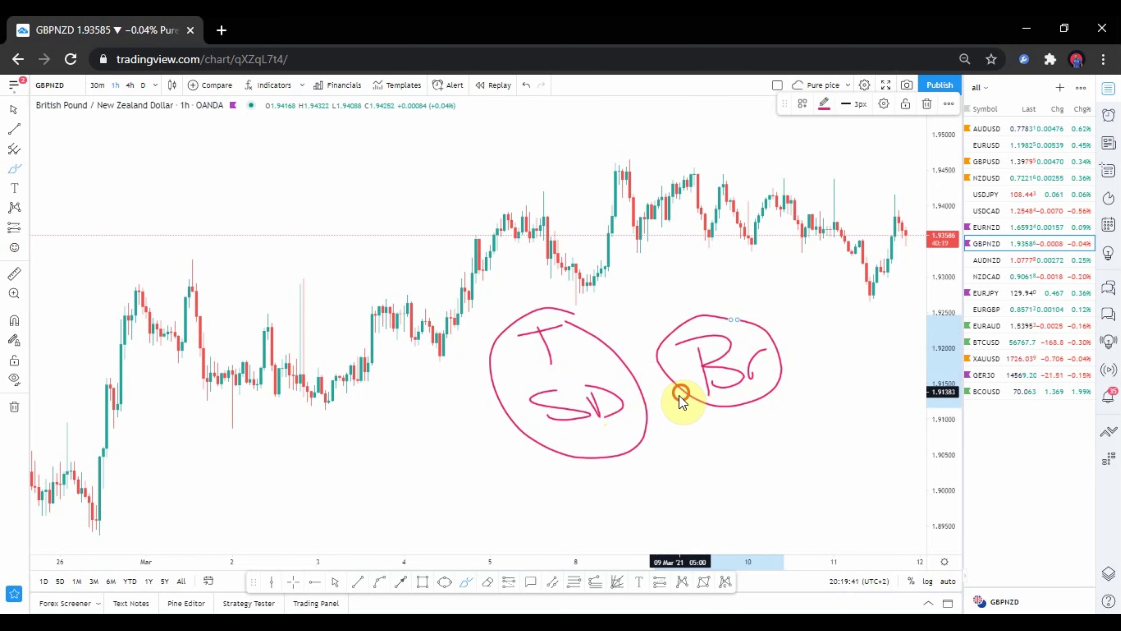
Brush in connector lines between and beside the two circles, a divider between T and SD, and a curved arrow up to BC
drag(678, 394, 648, 412)
drag(616, 348, 612, 346)
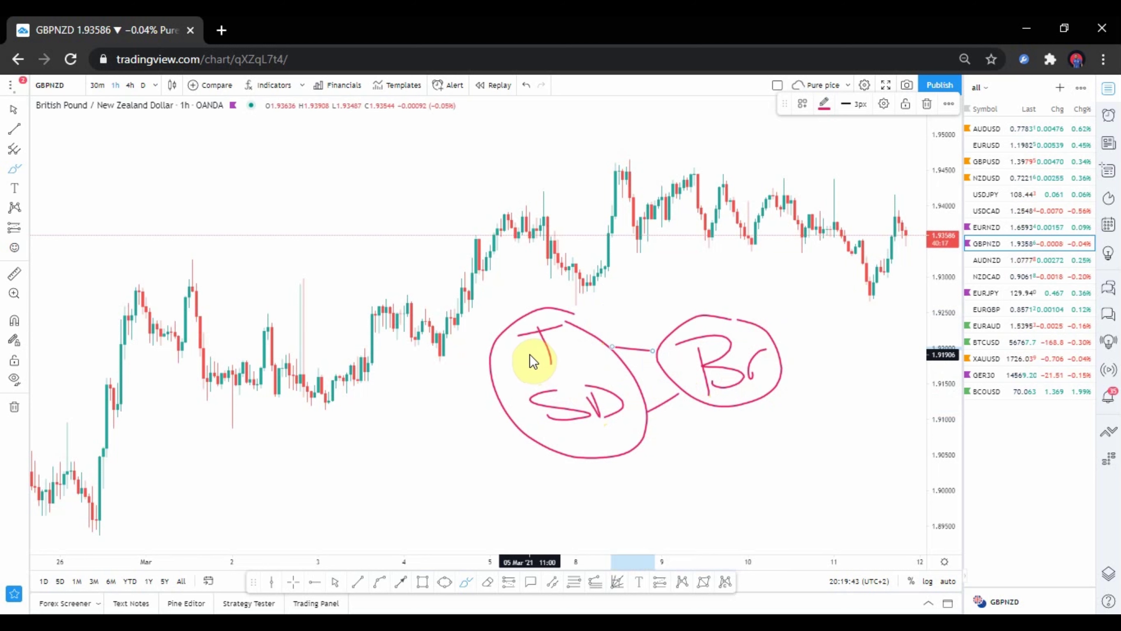
drag(489, 389, 627, 364)
drag(430, 385, 490, 374)
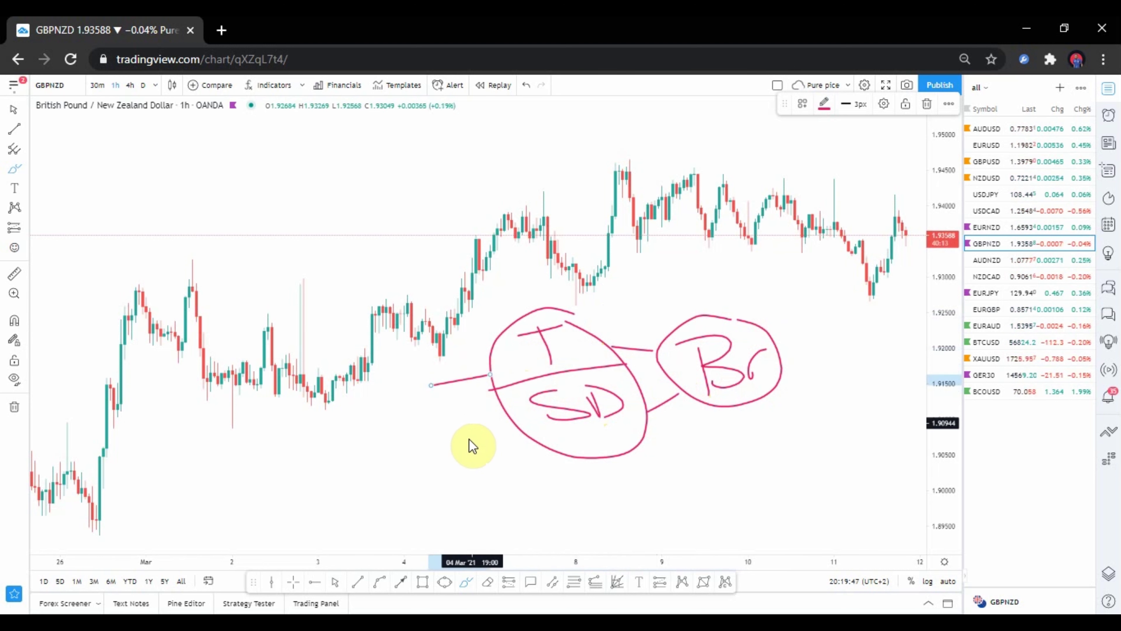
drag(455, 457, 509, 430)
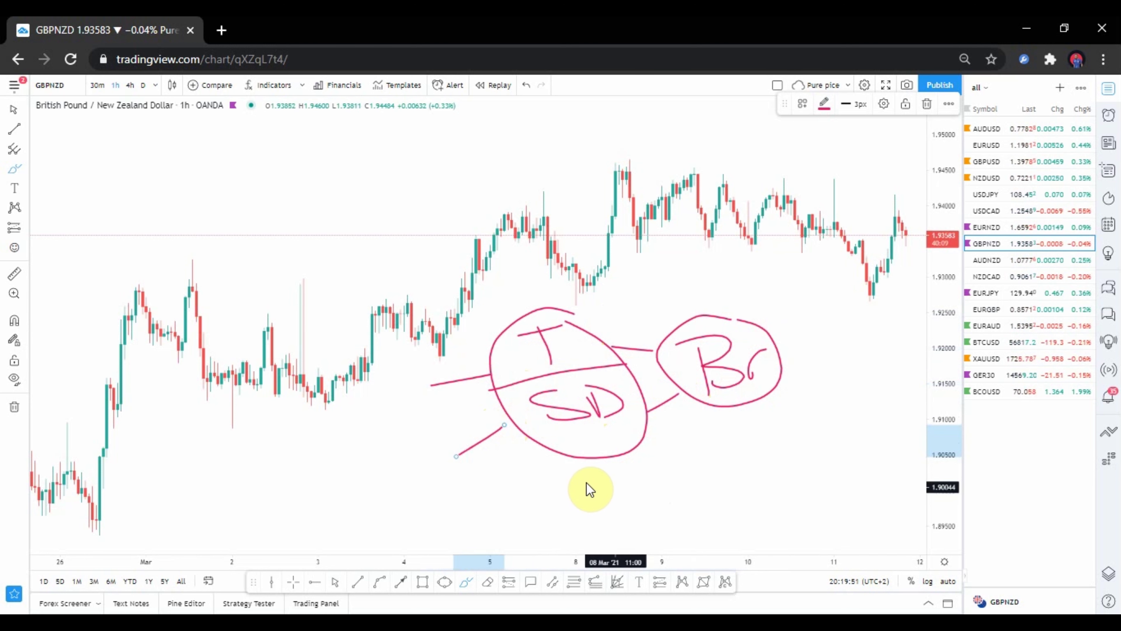
mouse_move(597, 480)
mouse_down()
mouse_move(726, 408)
mouse_move(709, 422)
mouse_move(748, 422)
mouse_move(729, 419)
mouse_up()
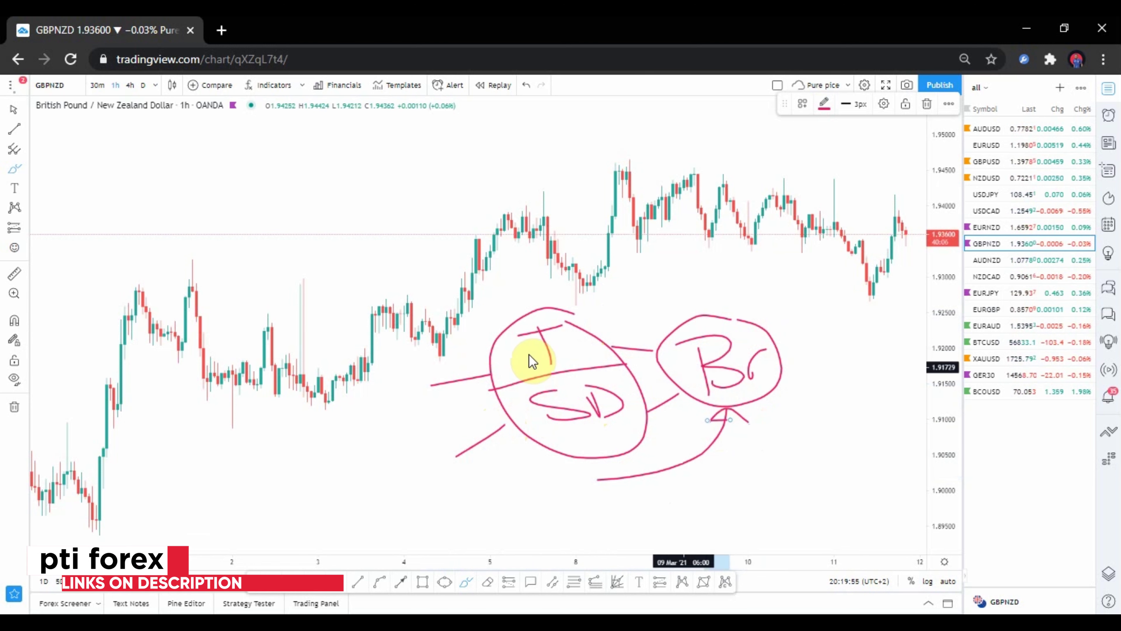
Mark the 5 March and 8 March swing highs with short brush strokes and clear all drawings from the chart
drag(486, 211, 526, 208)
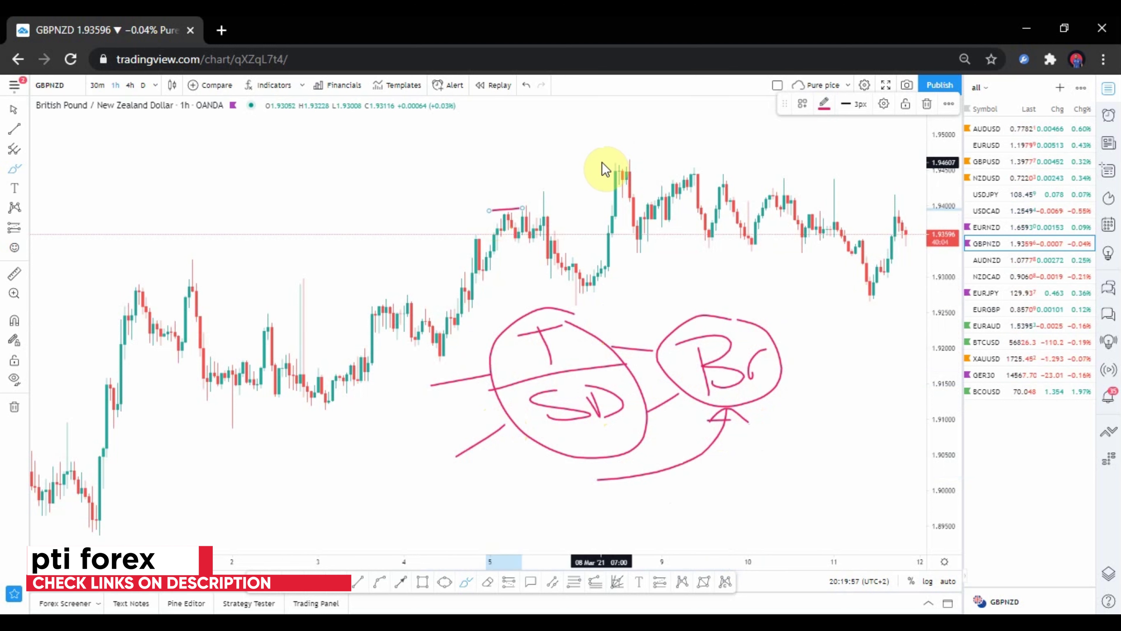
drag(603, 162, 615, 158)
drag(712, 328, 712, 381)
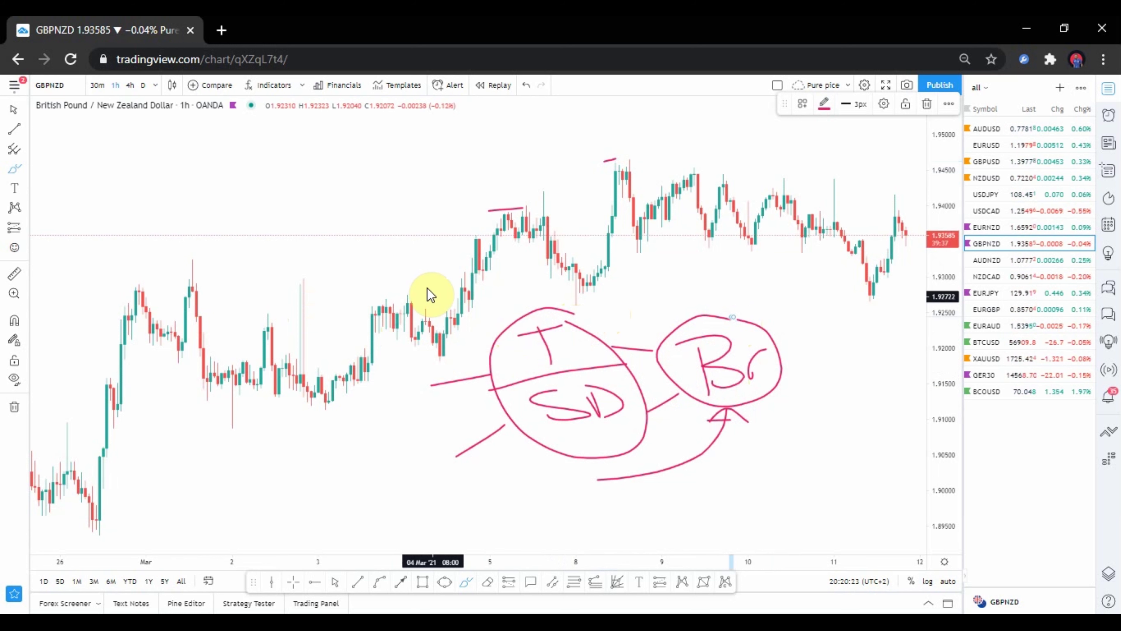
click(18, 410)
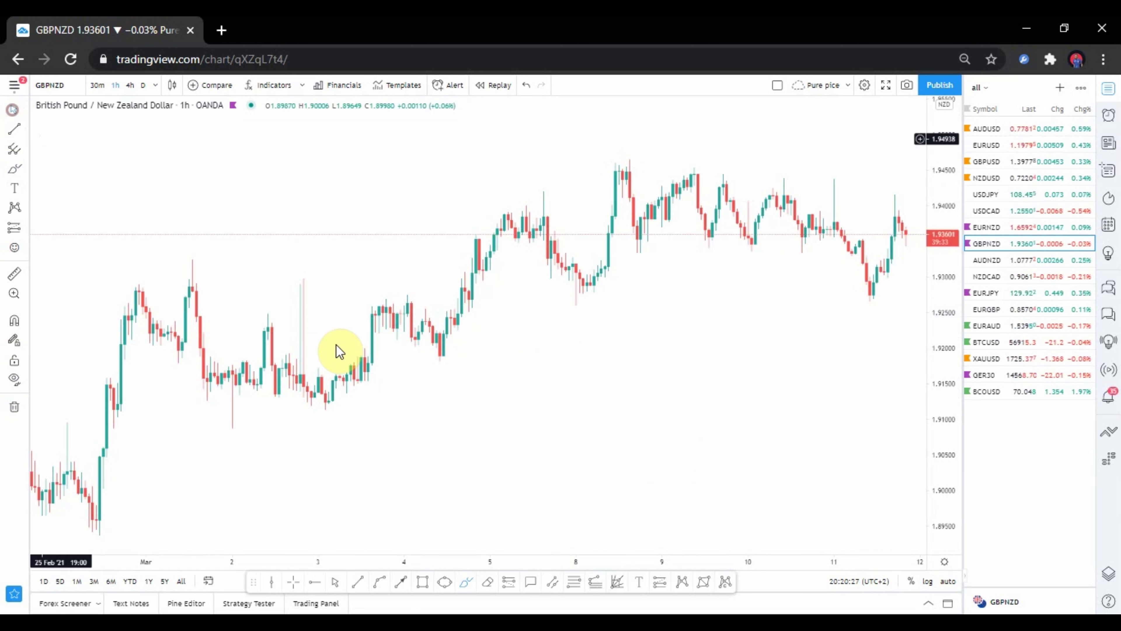
Draw a trend line under the rising lows from about 1.90906 on 2 March to about 1.94276 on 11 March
drag(360, 376, 334, 384)
scroll(370, 366, down, 2)
scroll(340, 390, up, 2)
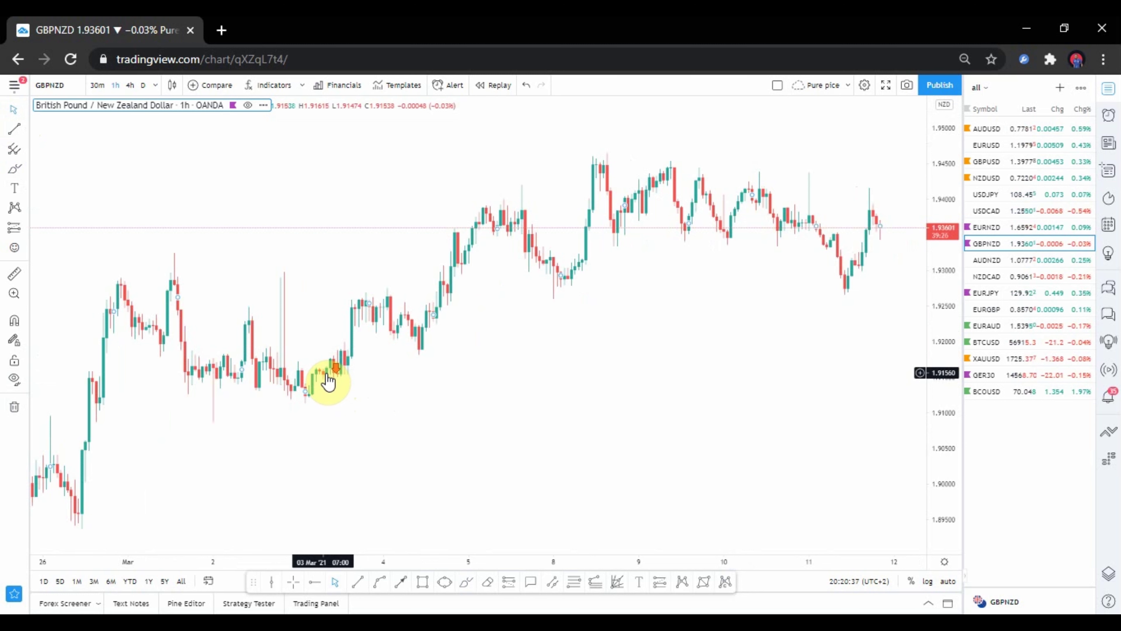
scroll(327, 375, down, 1)
drag(357, 375, 329, 380)
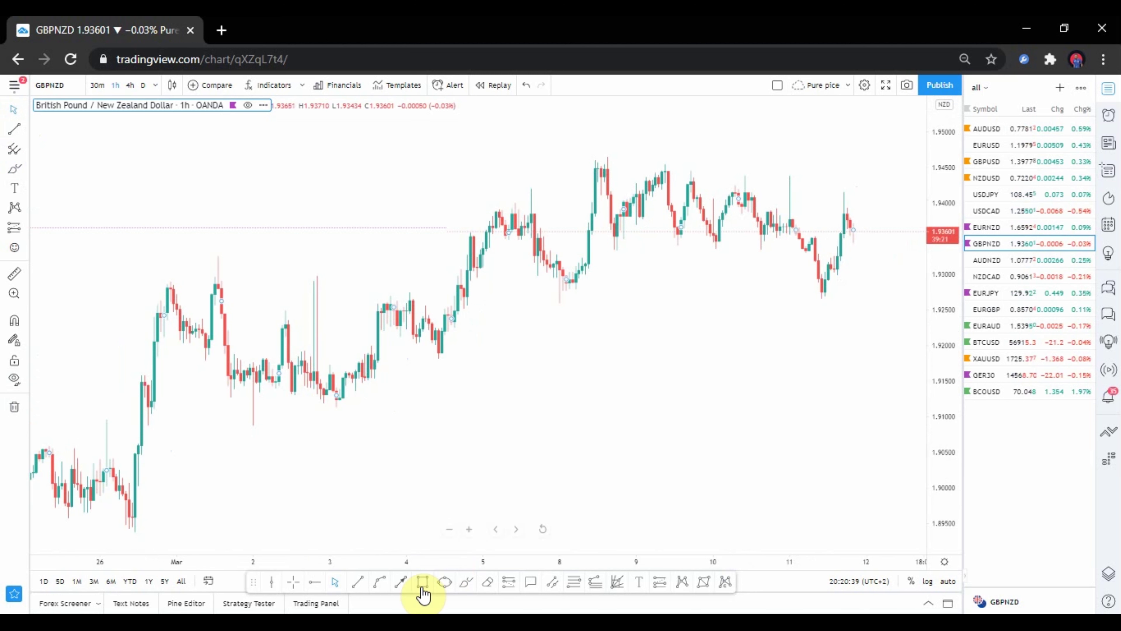
click(358, 574)
click(301, 423)
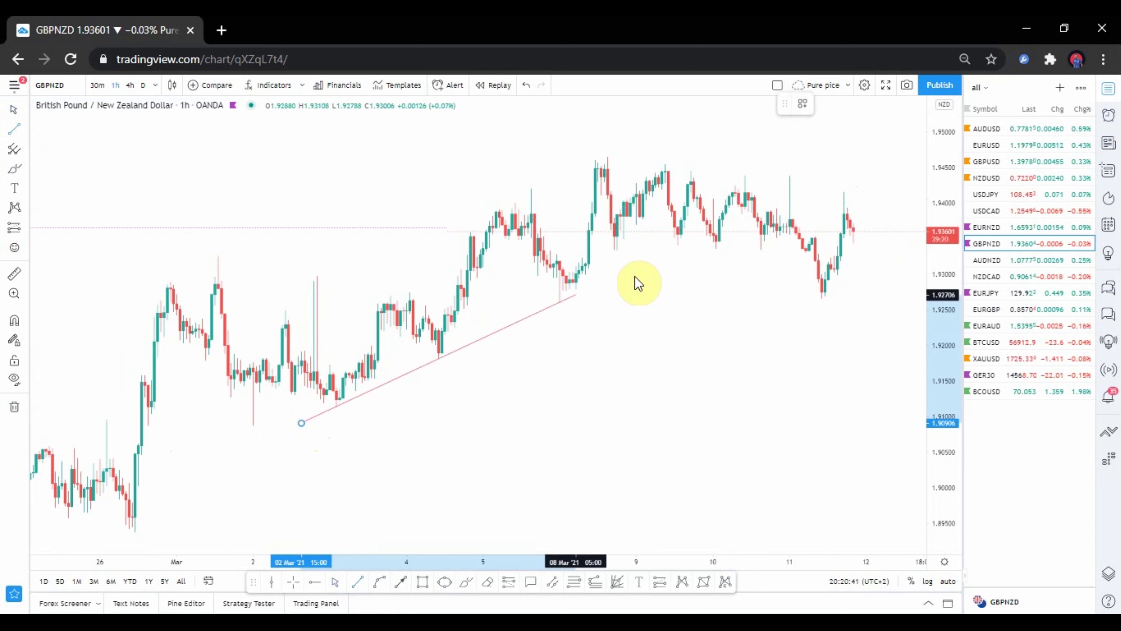
click(818, 191)
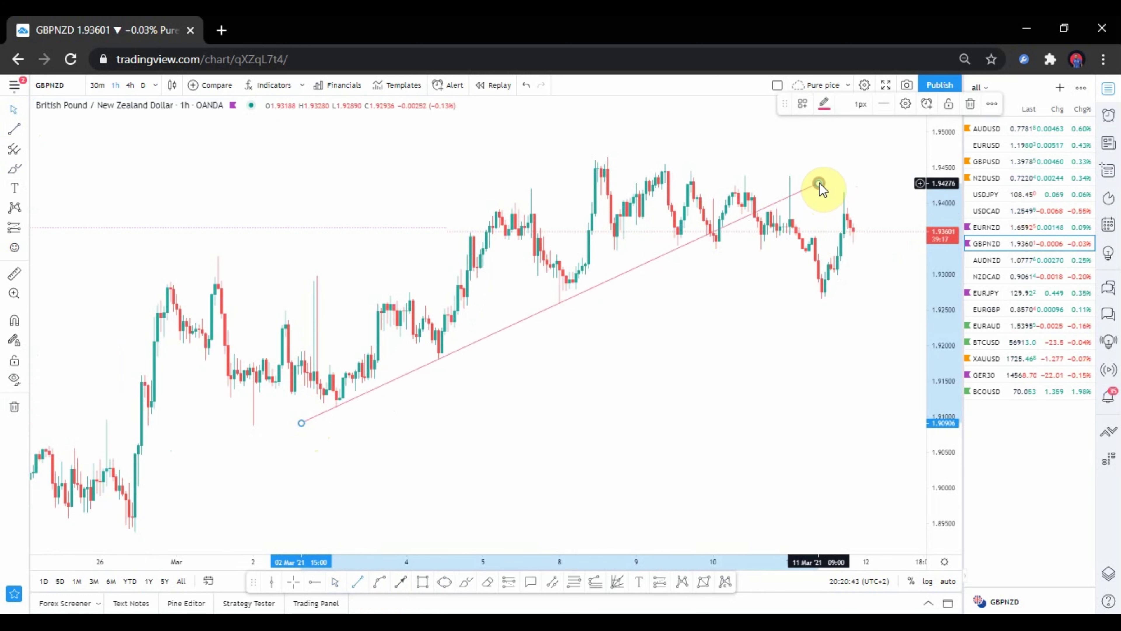
Set the trend line's thickness to 2px and place a parallel copy along the upper highs to form a channel
click(826, 106)
click(857, 106)
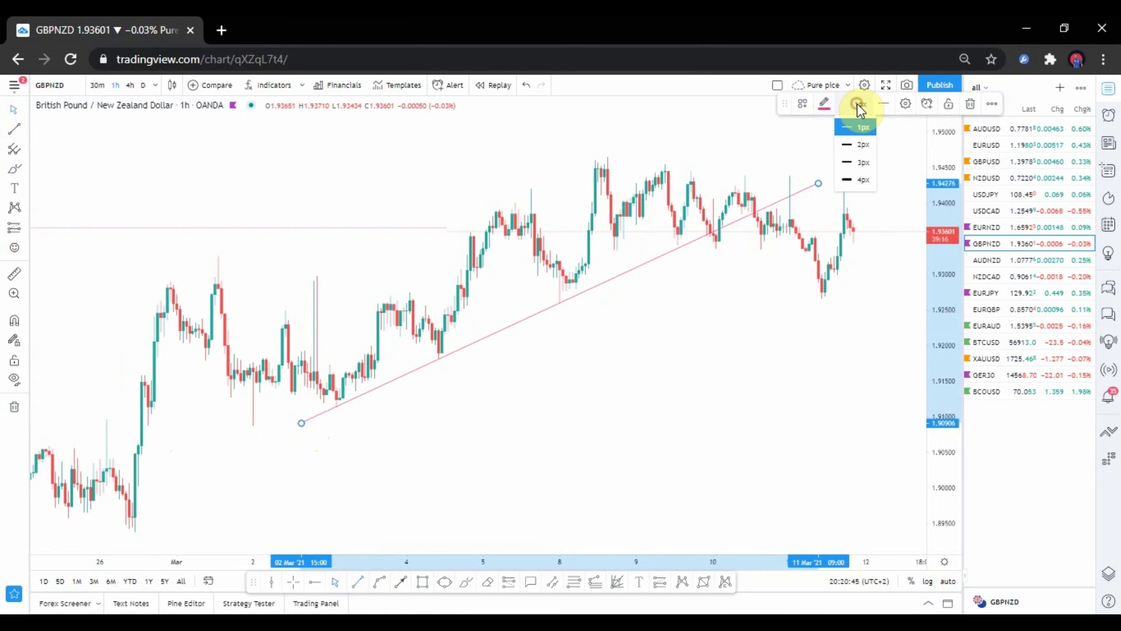
click(857, 145)
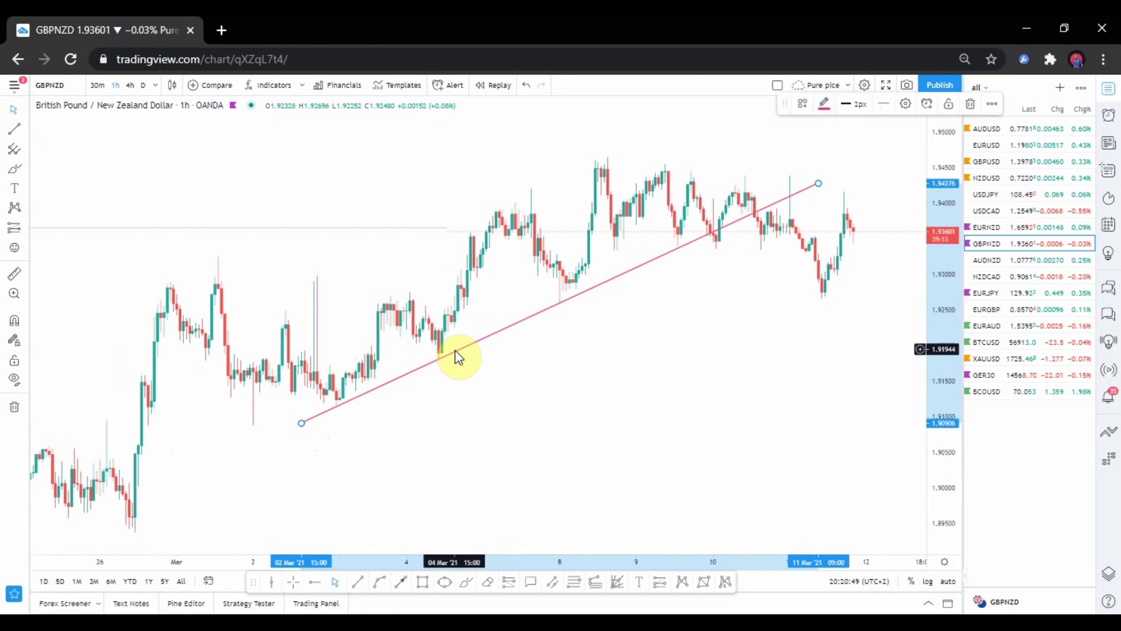
drag(455, 359, 351, 242)
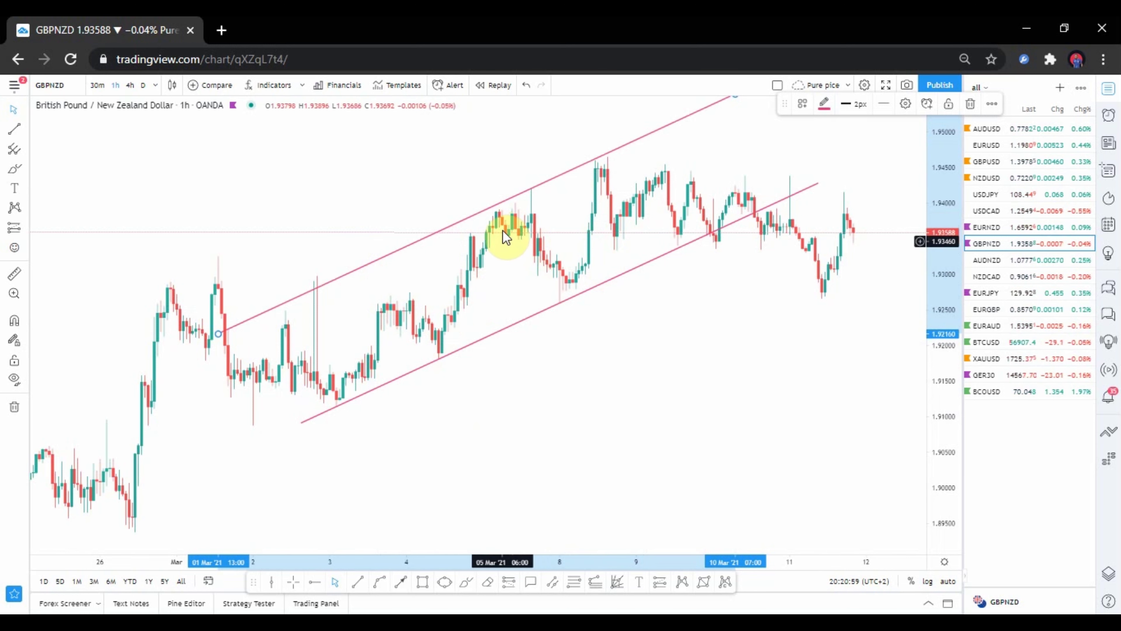
Draw an upward arrow with the Brush, crossing the channel's upper line near 9 March
drag(503, 230, 455, 244)
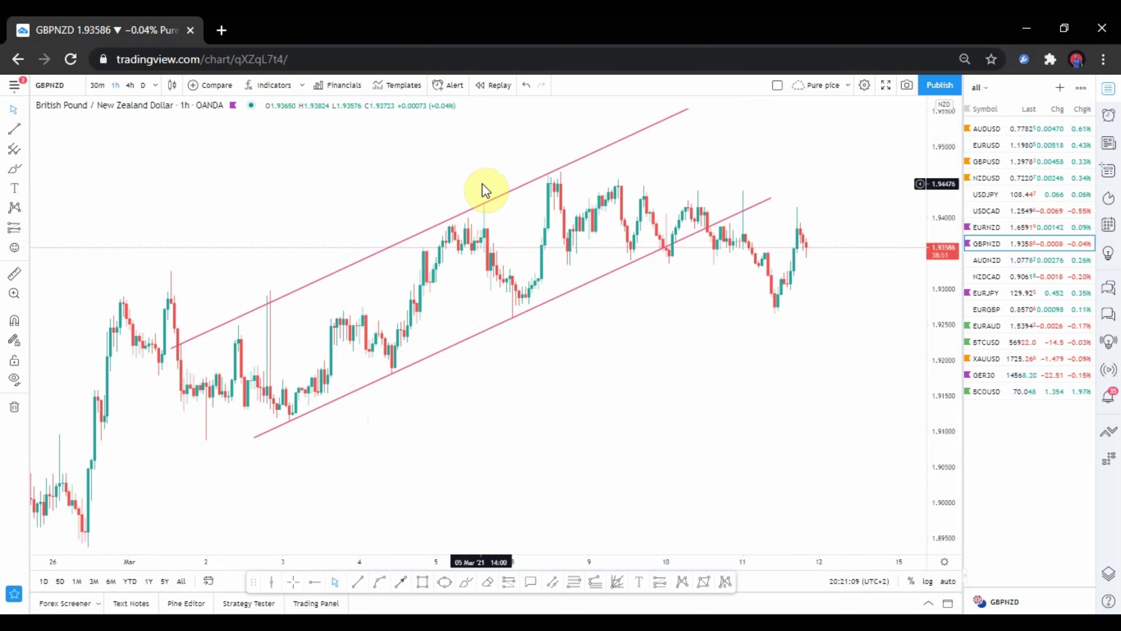
drag(469, 251, 488, 338)
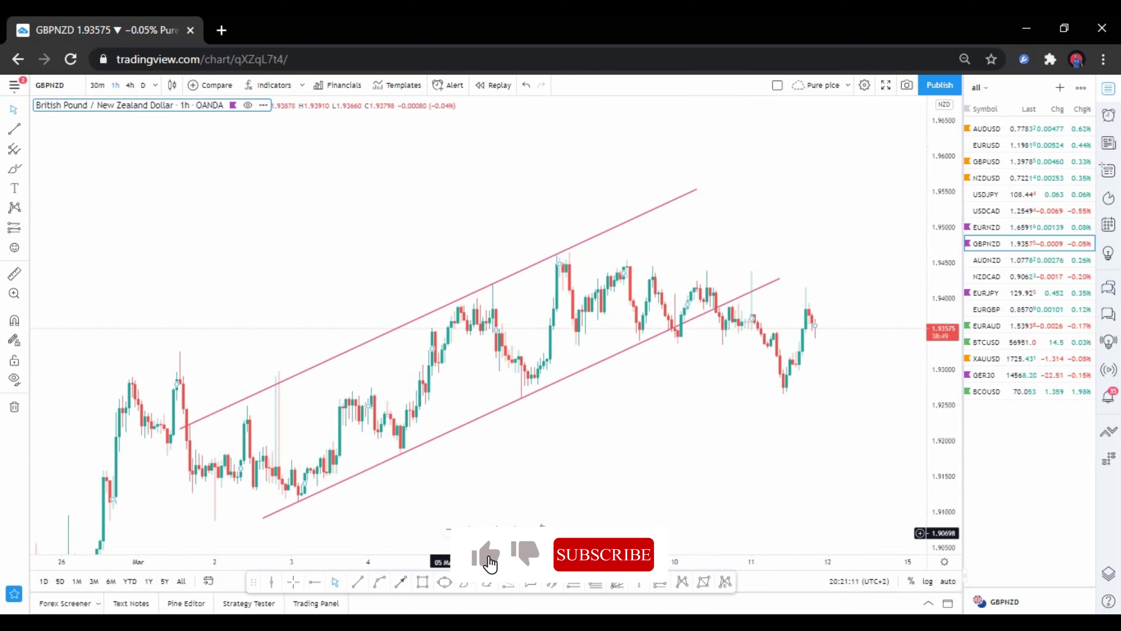
click(464, 584)
mouse_move(613, 255)
mouse_down()
mouse_move(614, 215)
mouse_move(632, 216)
mouse_move(599, 217)
mouse_move(607, 203)
mouse_up()
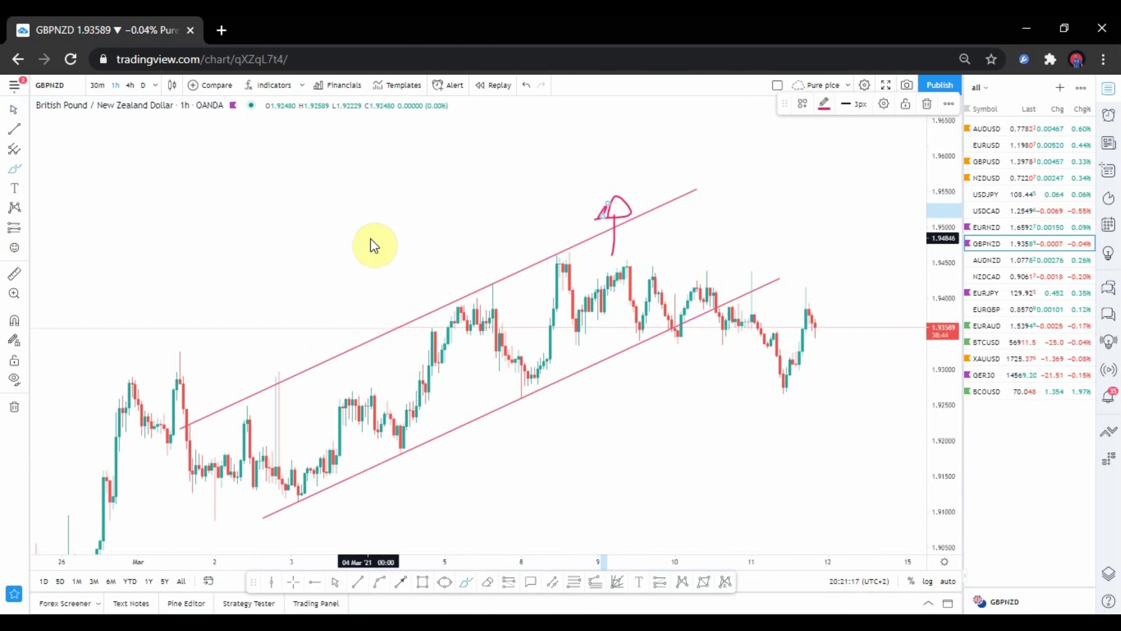
Handwrite and underline a short note above the channel, and sketch a zigzag price path rising beyond the upper line
click(233, 167)
mouse_move(228, 169)
mouse_down()
mouse_move(175, 206)
mouse_move(260, 200)
mouse_move(264, 215)
mouse_up()
mouse_move(303, 167)
mouse_down()
mouse_move(320, 204)
mouse_move(342, 175)
mouse_move(368, 190)
mouse_up()
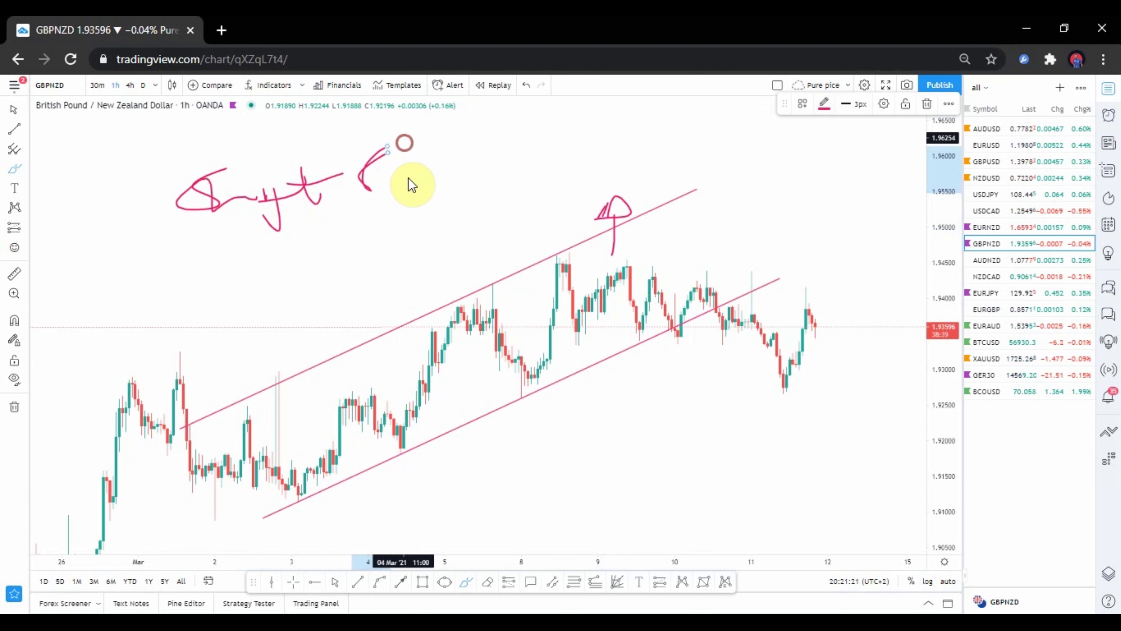
drag(403, 145, 406, 176)
drag(163, 249, 605, 164)
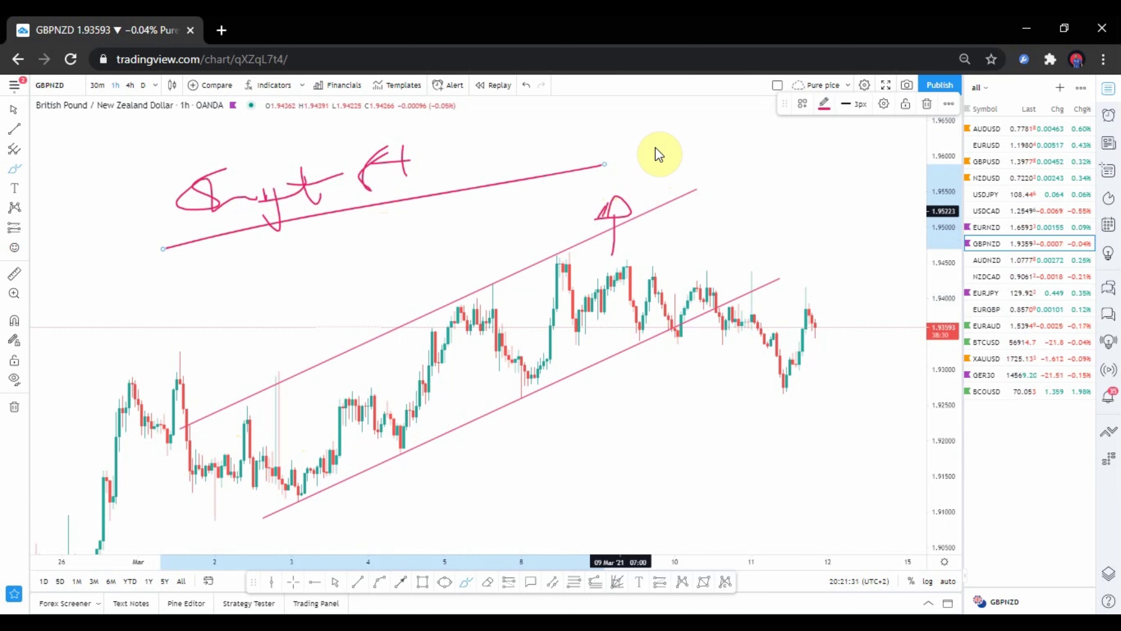
drag(626, 240, 716, 111)
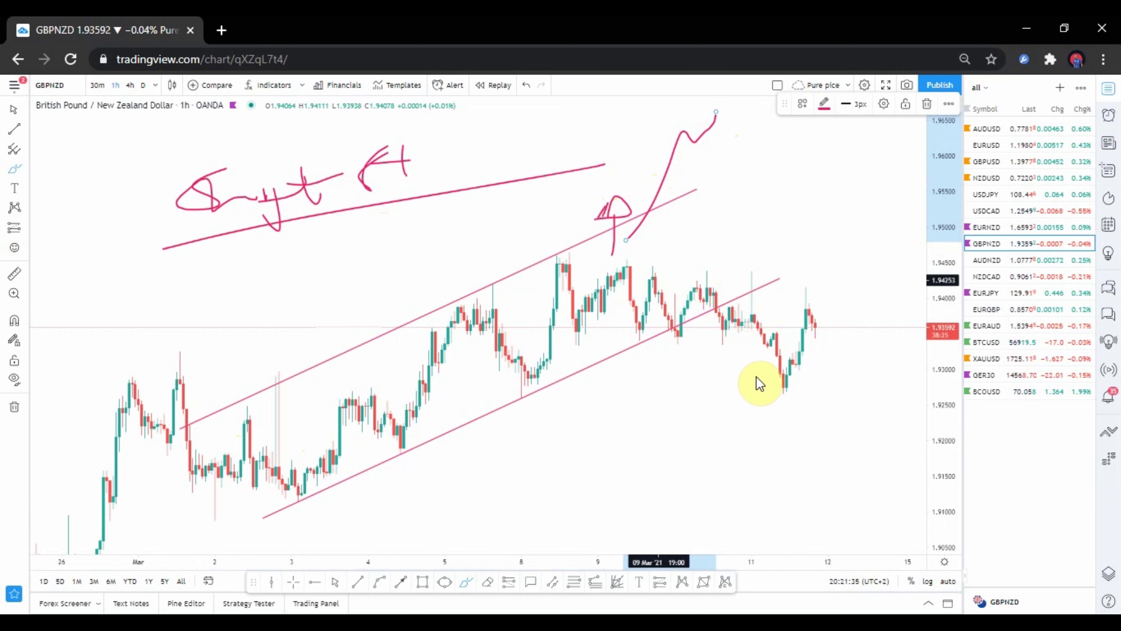
Handwrite "Correct" with the Brush in the empty area below the channel and underline it twice
click(22, 110)
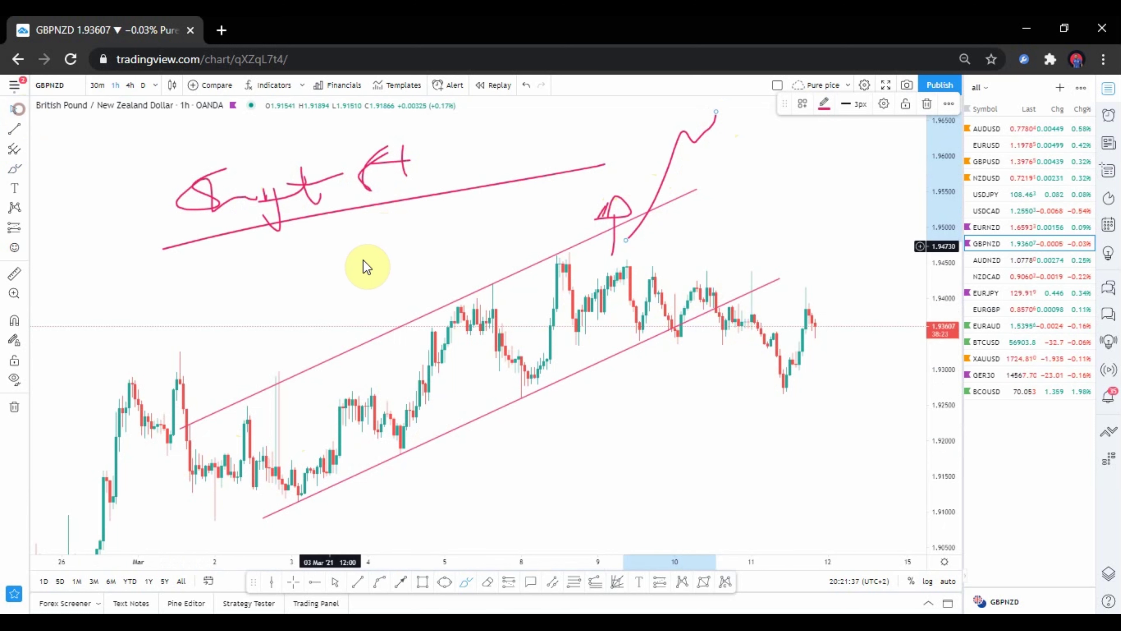
click(380, 267)
drag(341, 249, 307, 228)
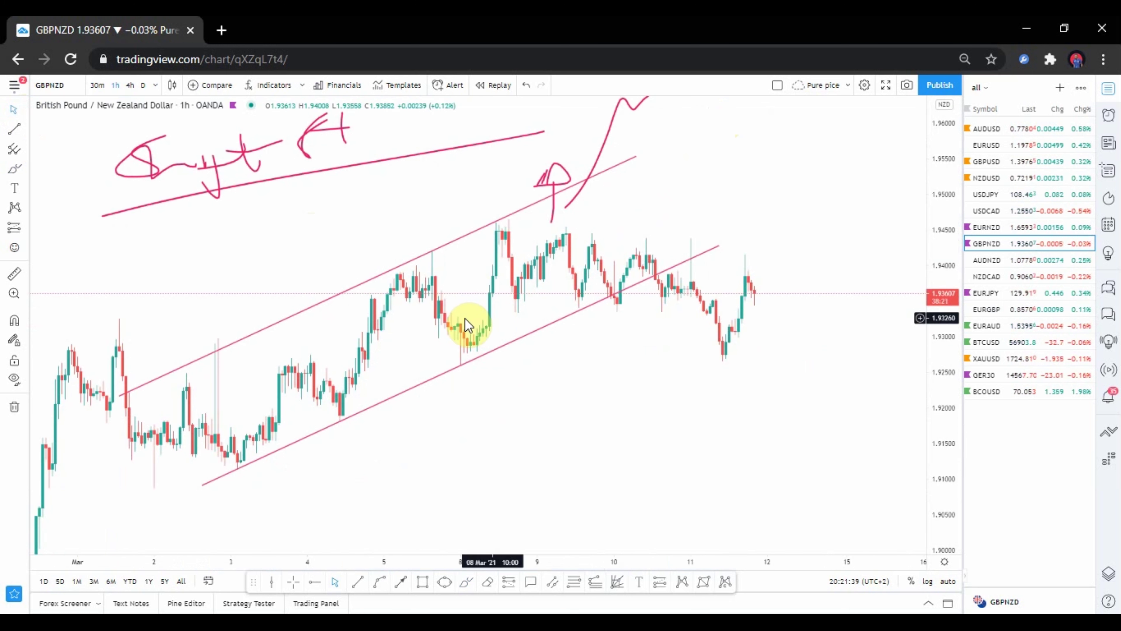
click(466, 584)
mouse_move(540, 447)
mouse_down()
mouse_move(528, 469)
mouse_move(614, 464)
mouse_up()
mouse_move(620, 454)
mouse_down()
mouse_move(615, 473)
mouse_move(640, 444)
mouse_up()
mouse_move(637, 428)
mouse_down()
mouse_move(636, 463)
mouse_move(652, 453)
mouse_up()
drag(492, 493, 661, 478)
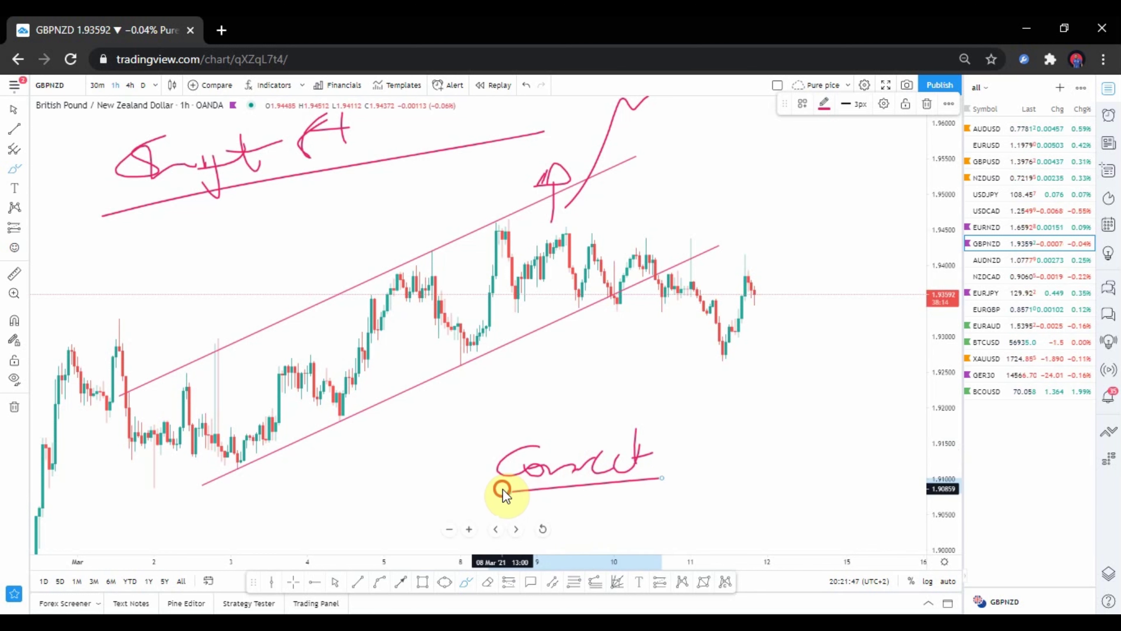
drag(508, 487, 662, 466)
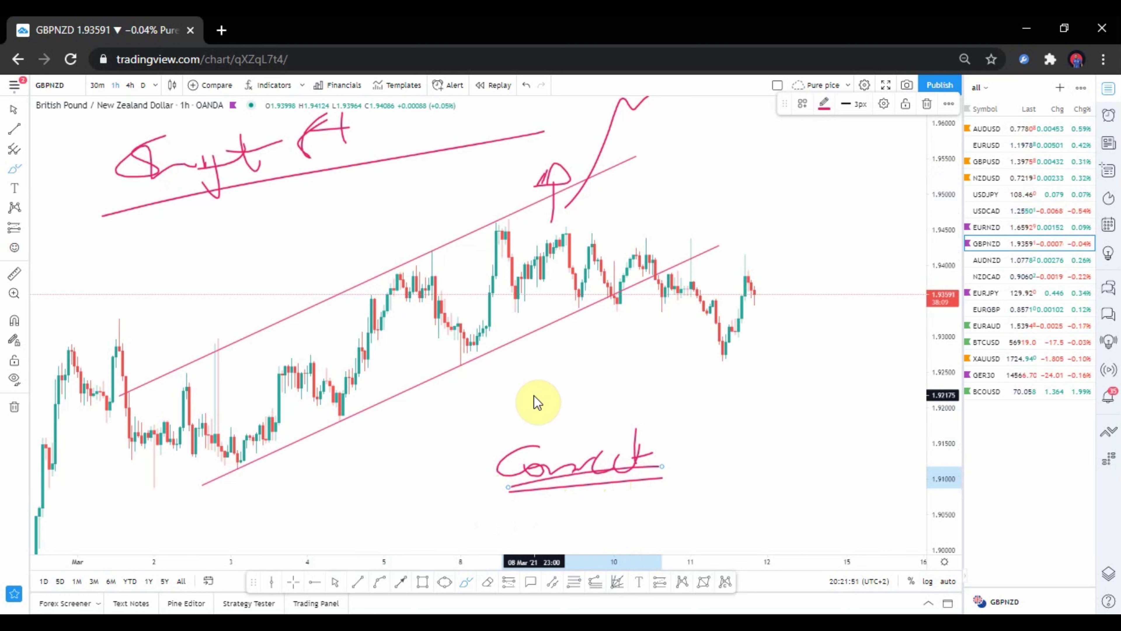
Handwrite a second word under the double underline and add a curved stroke beside each of the two words
mouse_move(525, 496)
mouse_down()
mouse_move(530, 520)
mouse_move(612, 523)
mouse_up()
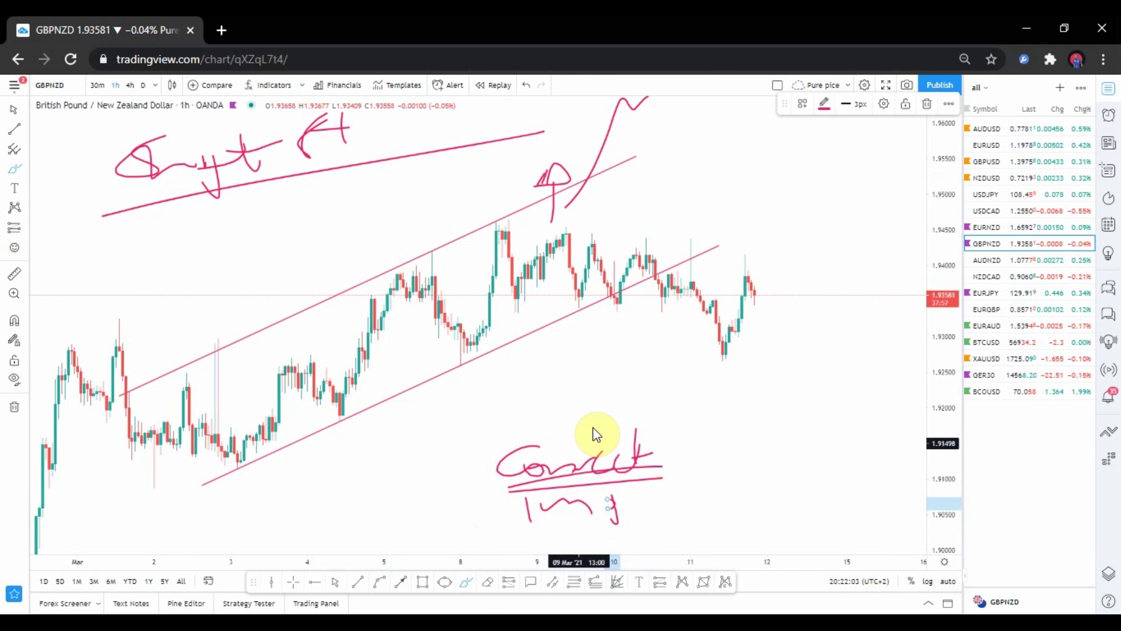
mouse_move(607, 401)
mouse_down()
mouse_move(656, 417)
mouse_move(684, 455)
mouse_up()
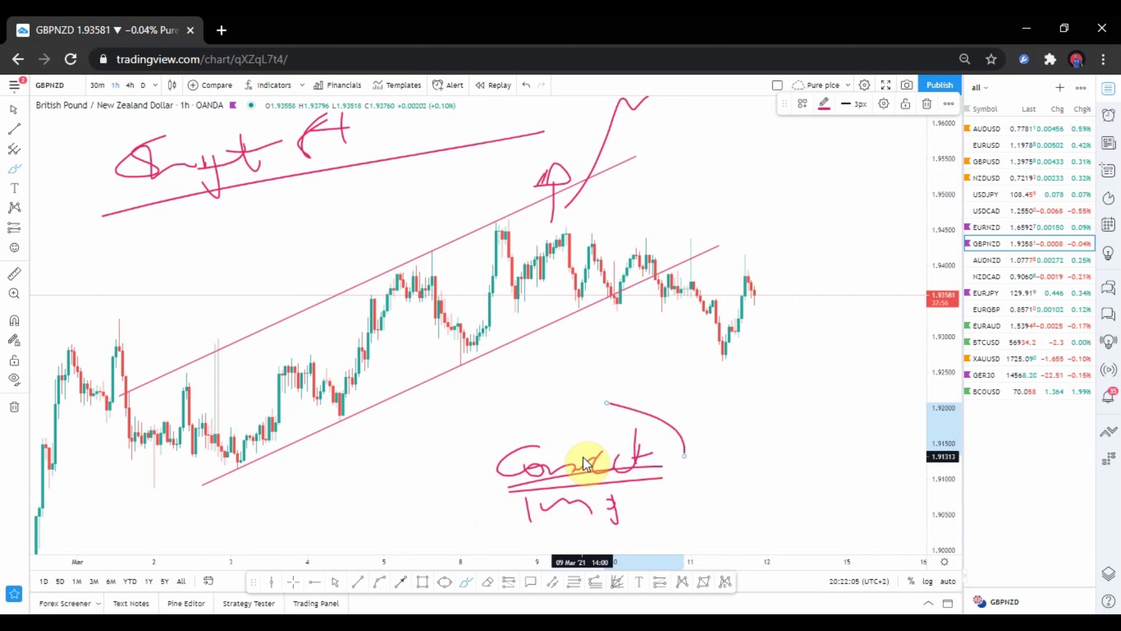
drag(632, 491, 666, 517)
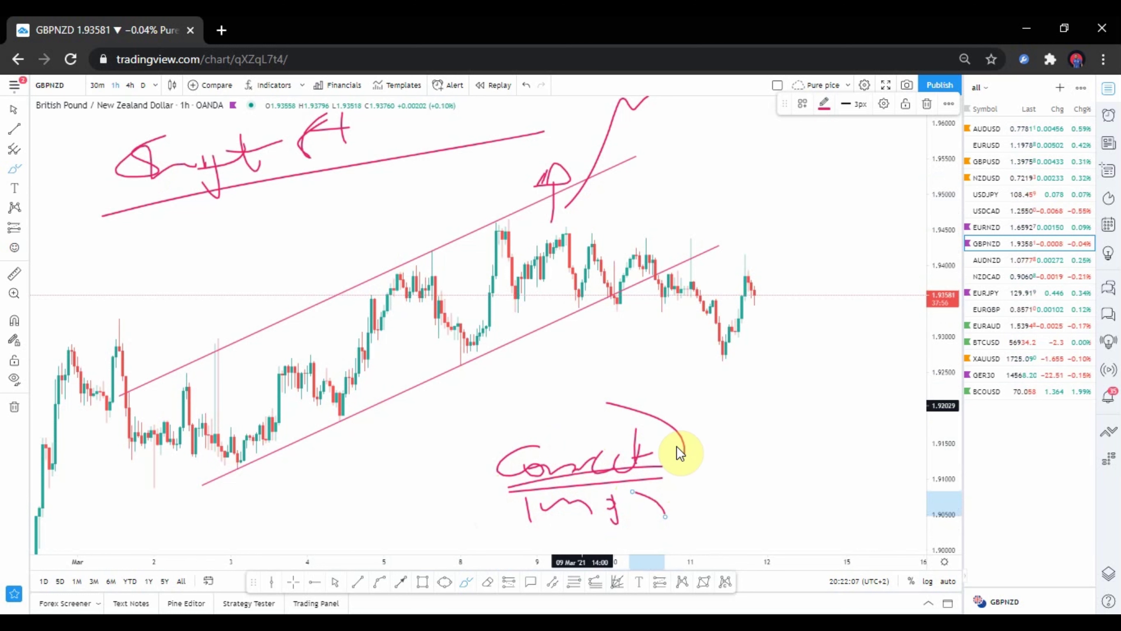
Mark the 8 March and 9 March swing highs inside the channel with short horizontal brush strokes
click(13, 110)
mouse_move(539, 406)
mouse_down()
mouse_move(523, 376)
mouse_move(519, 405)
mouse_move(497, 394)
mouse_up()
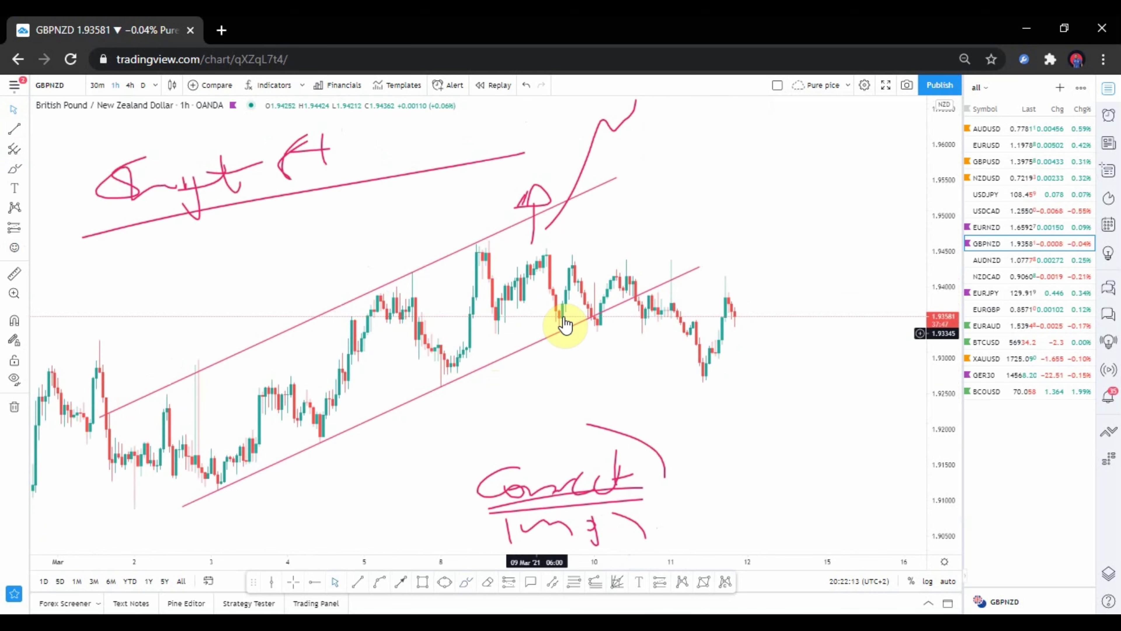
scroll(561, 316, up, 2)
drag(491, 285, 520, 339)
drag(931, 339, 899, 279)
drag(653, 408, 659, 382)
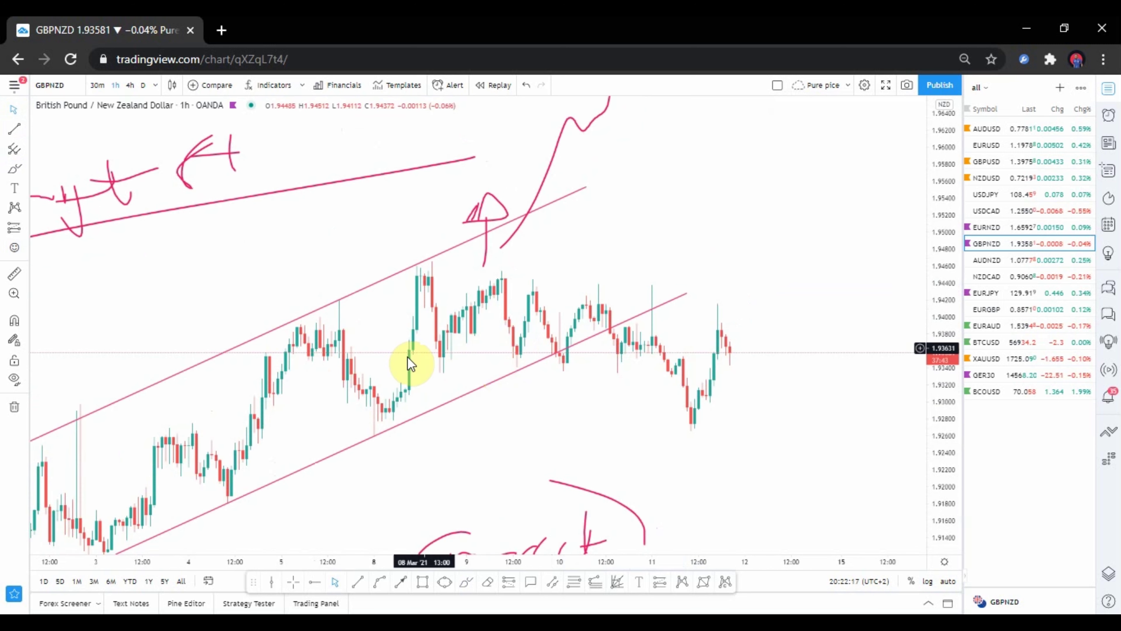
drag(511, 421, 482, 419)
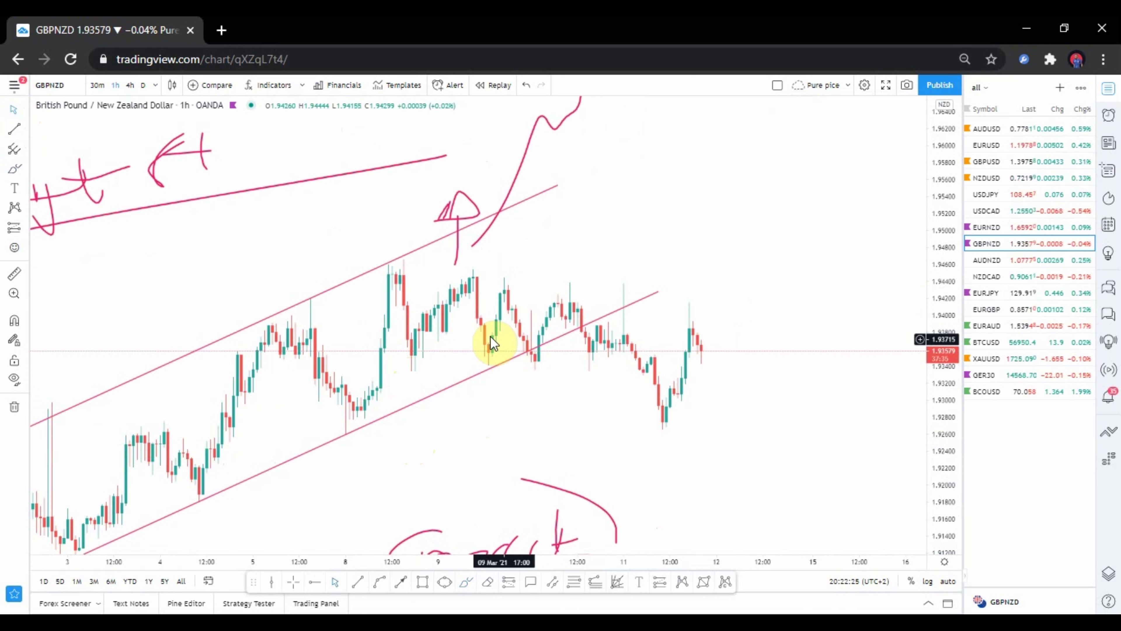
drag(424, 322, 402, 324)
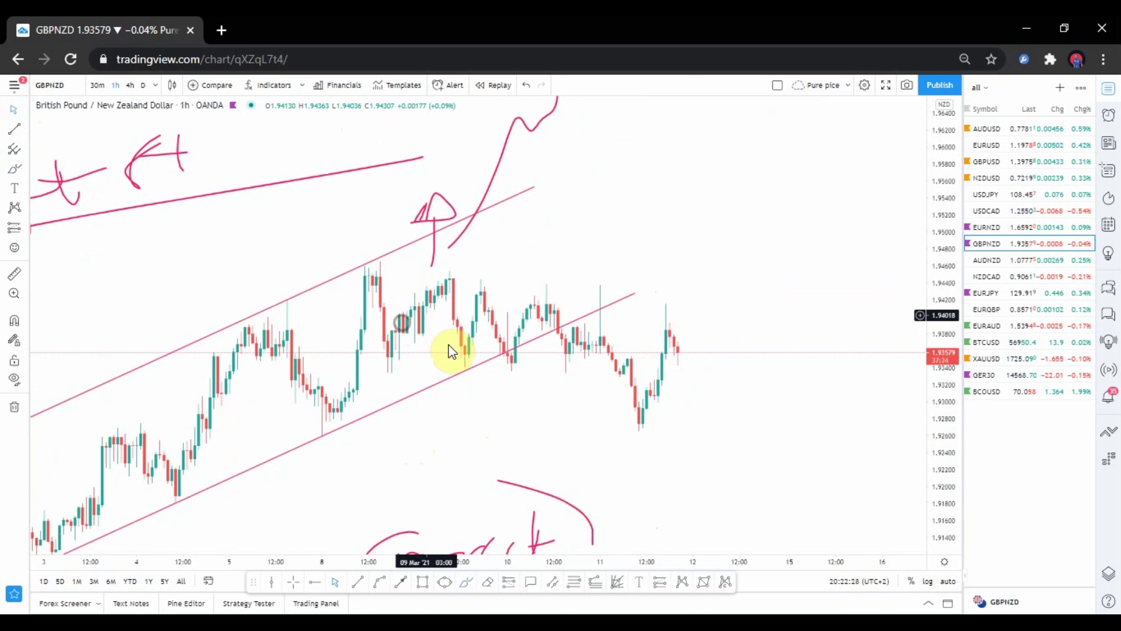
click(466, 581)
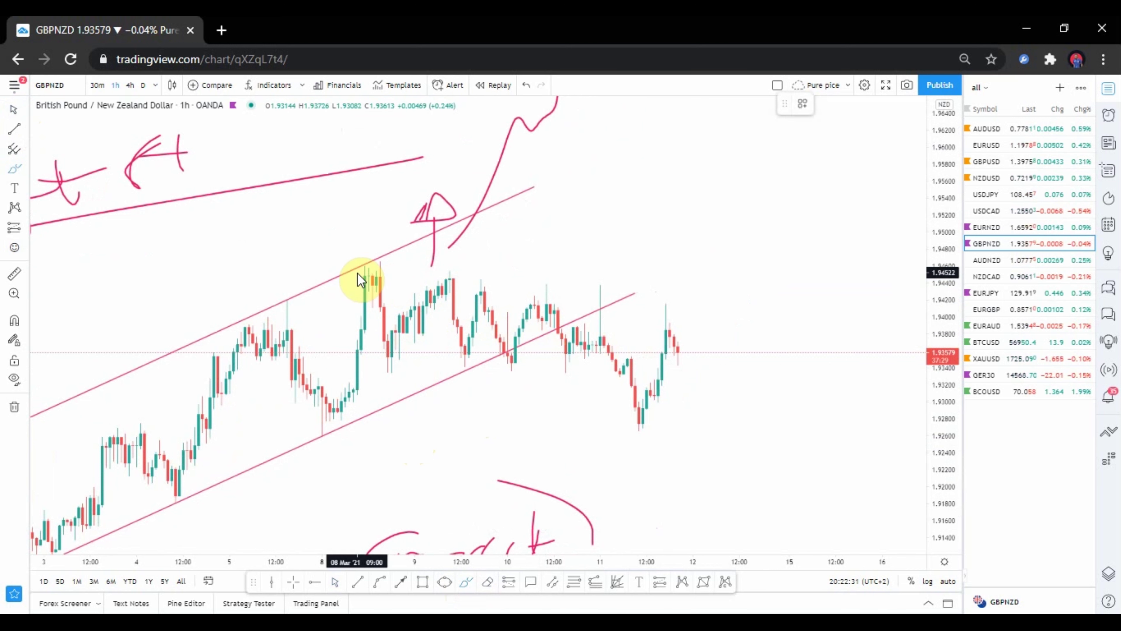
drag(345, 271, 455, 276)
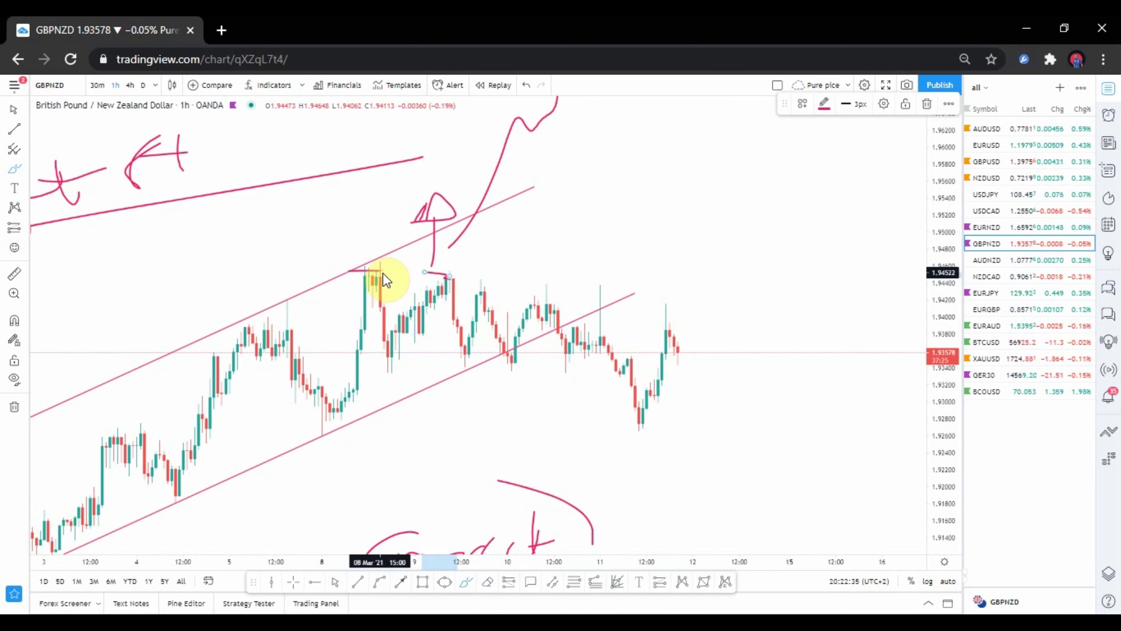
Join the three declining swing highs with a brush line, point an arrow at it, and circle the candles just below the channel near 11 March
mouse_move(478, 285)
mouse_down()
mouse_move(498, 286)
mouse_move(480, 286)
mouse_up()
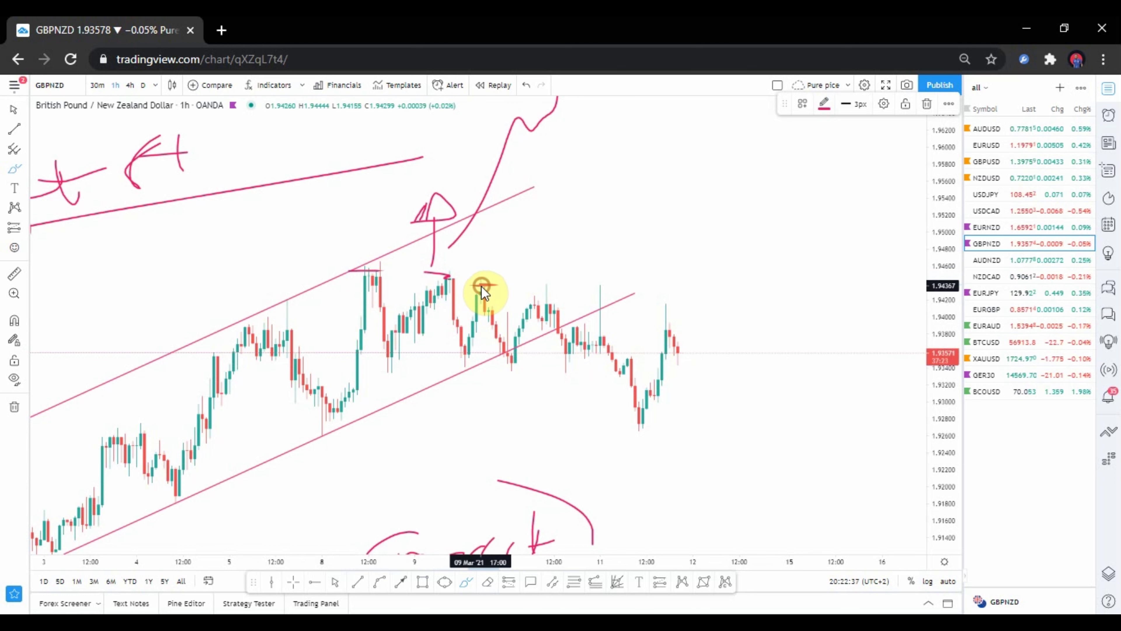
drag(351, 269, 512, 280)
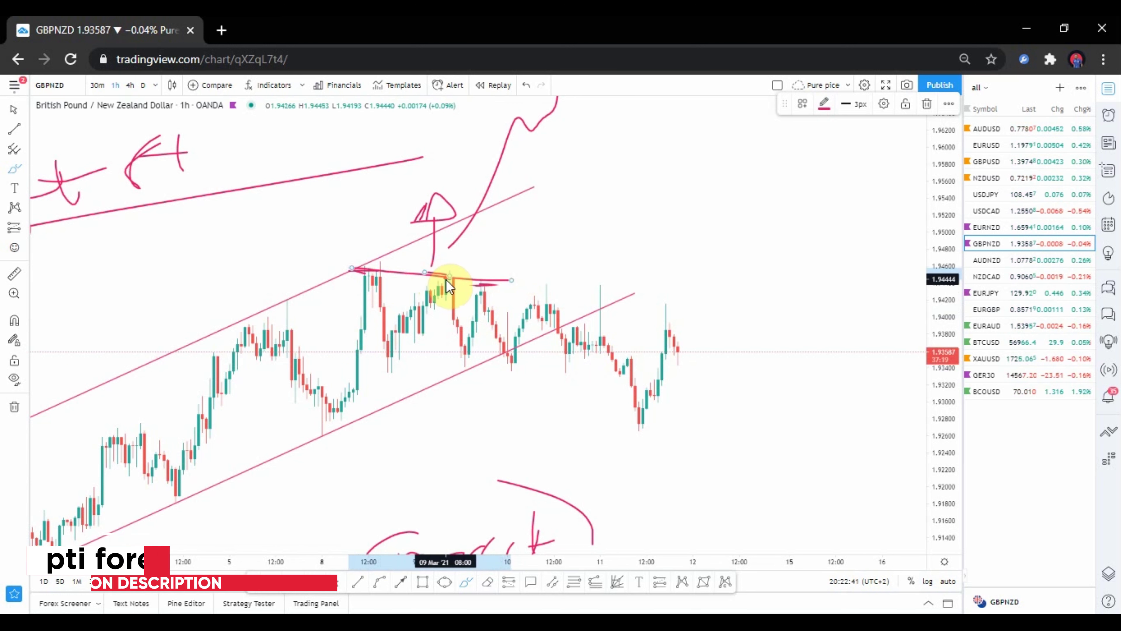
drag(533, 219, 505, 252)
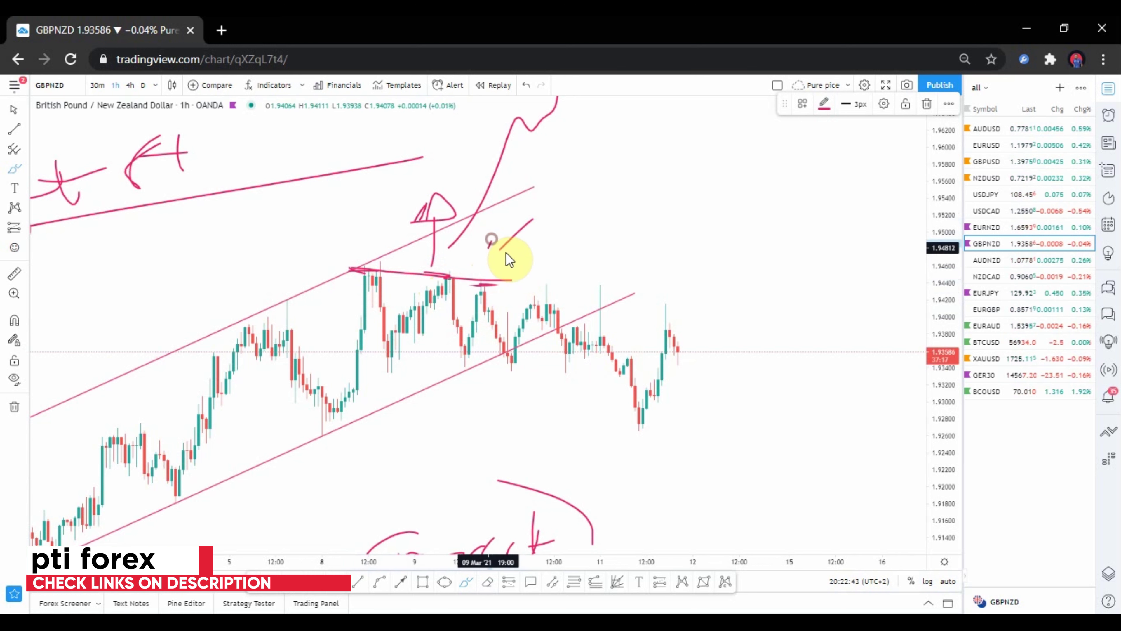
mouse_move(579, 318)
mouse_down()
mouse_move(563, 337)
mouse_move(566, 326)
mouse_up()
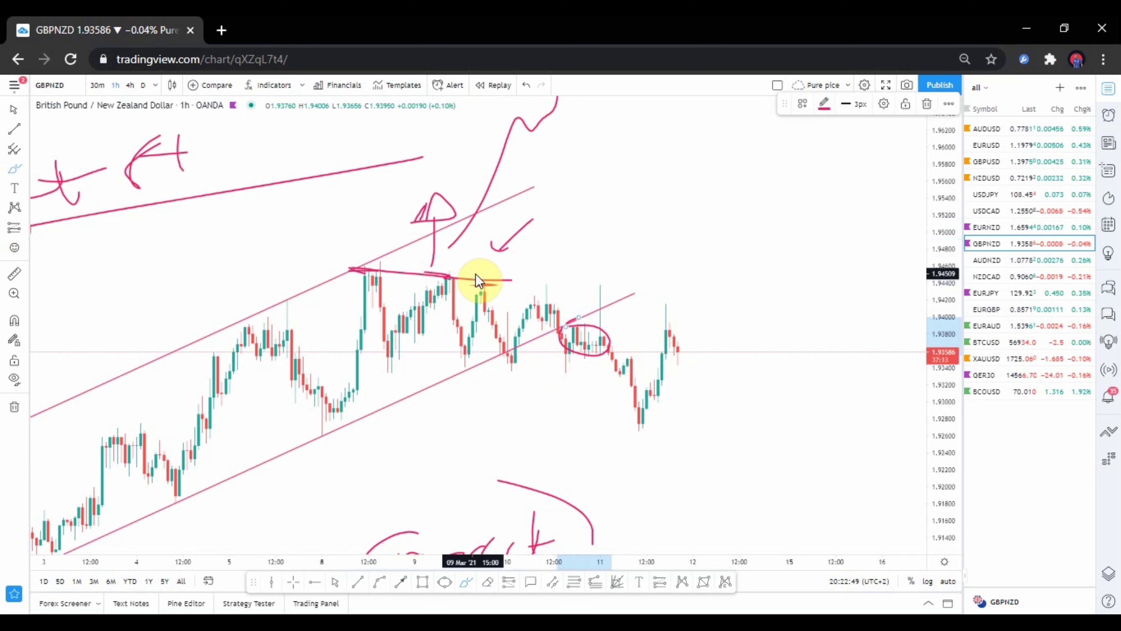
Draw a crying sad face with the Brush in the empty chart area above and beyond the latest candles
drag(713, 254, 767, 254)
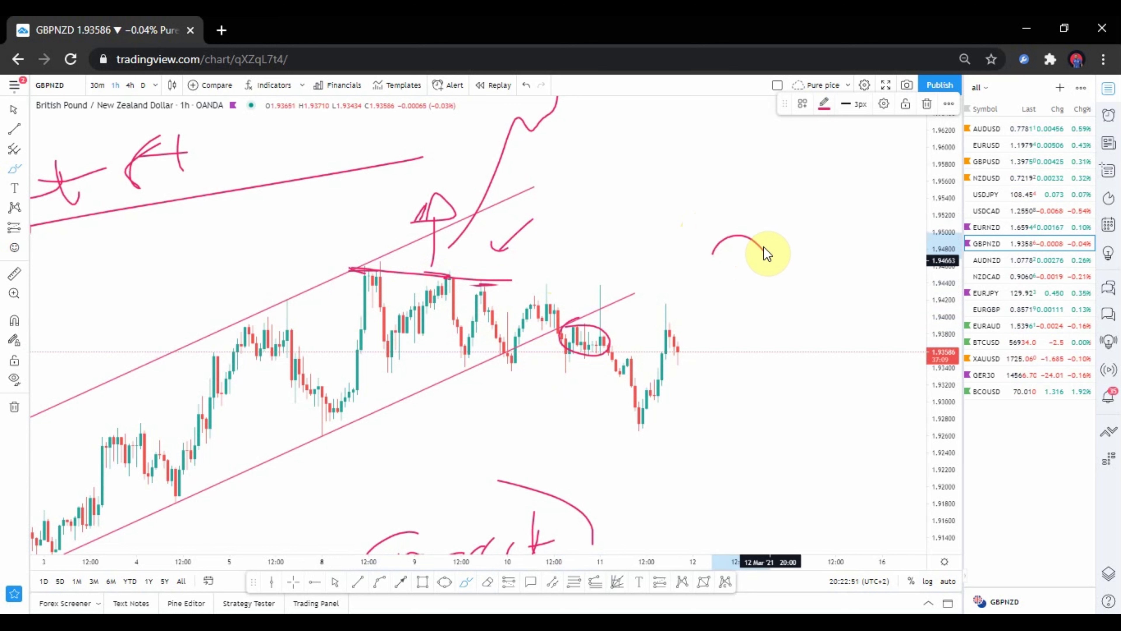
drag(703, 211, 761, 218)
mouse_move(728, 189)
mouse_down()
mouse_move(675, 218)
mouse_move(778, 274)
mouse_move(730, 189)
mouse_up()
drag(767, 226, 767, 230)
drag(766, 237, 705, 253)
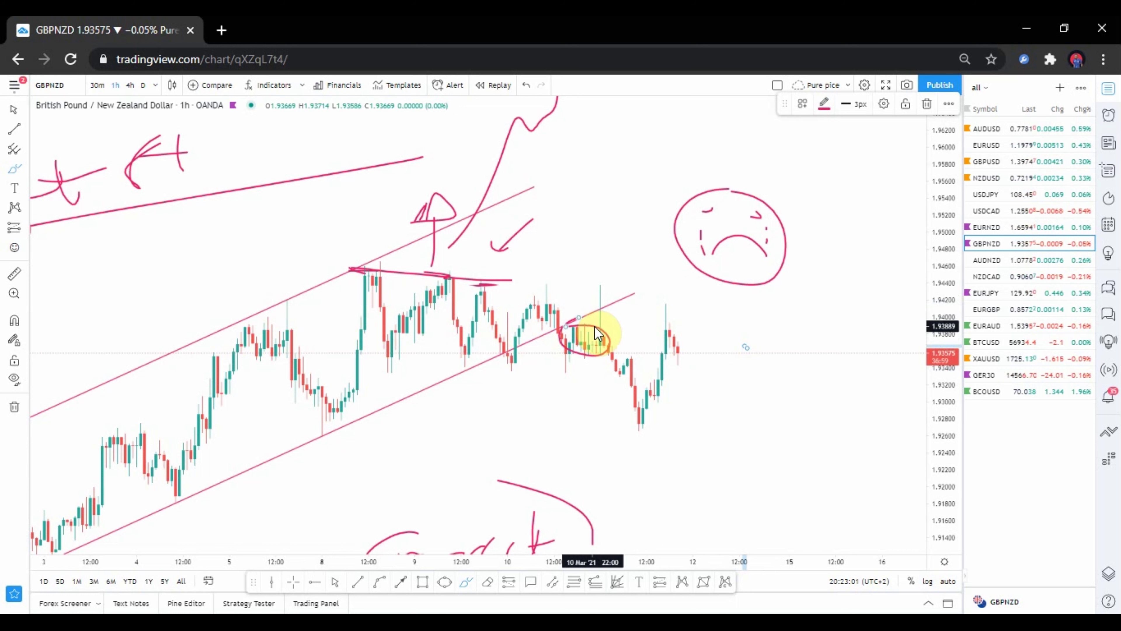
Draw a smiling face with the Brush in the empty chart area below the sad face
mouse_move(764, 436)
mouse_down()
mouse_move(821, 403)
mouse_move(774, 369)
mouse_up()
mouse_move(796, 339)
mouse_down()
mouse_move(858, 433)
mouse_move(848, 370)
mouse_up()
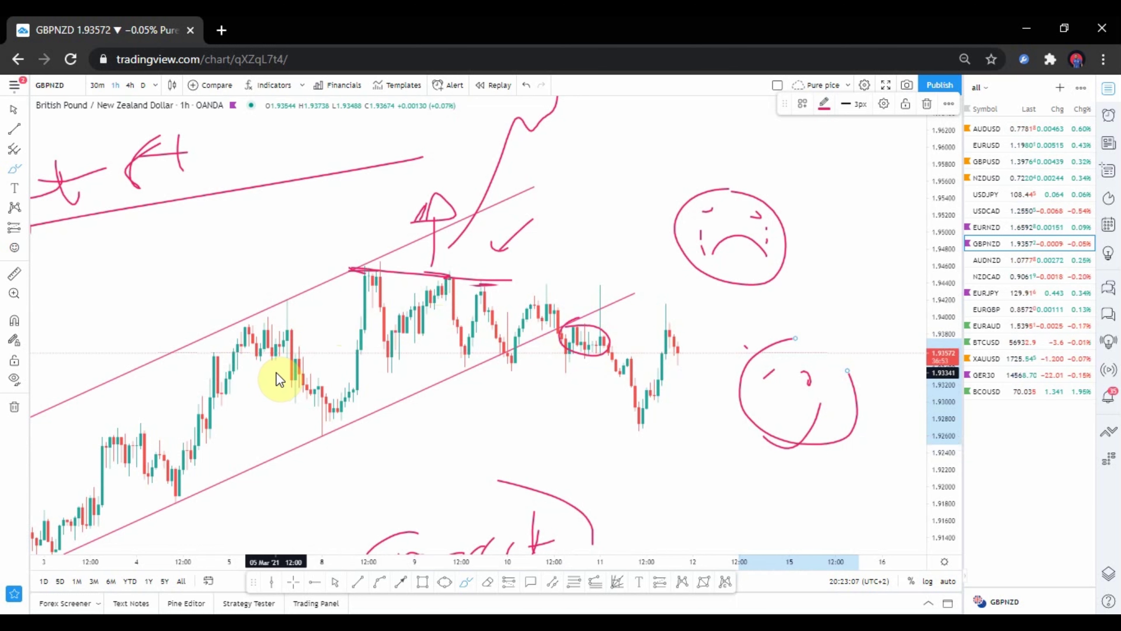
scroll(326, 341, down, 1)
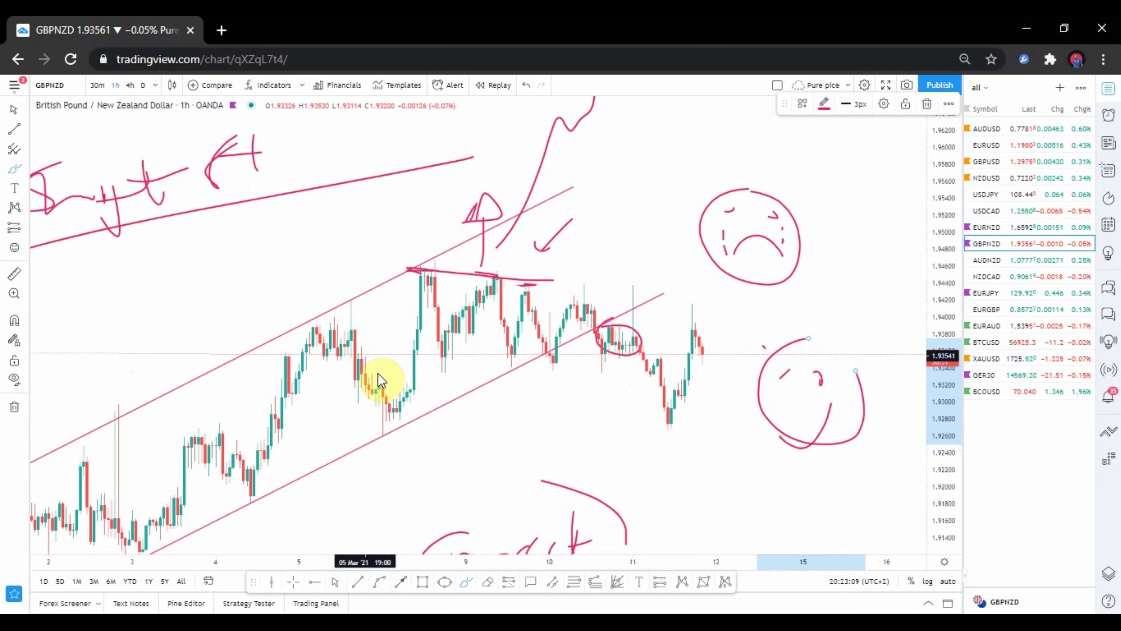
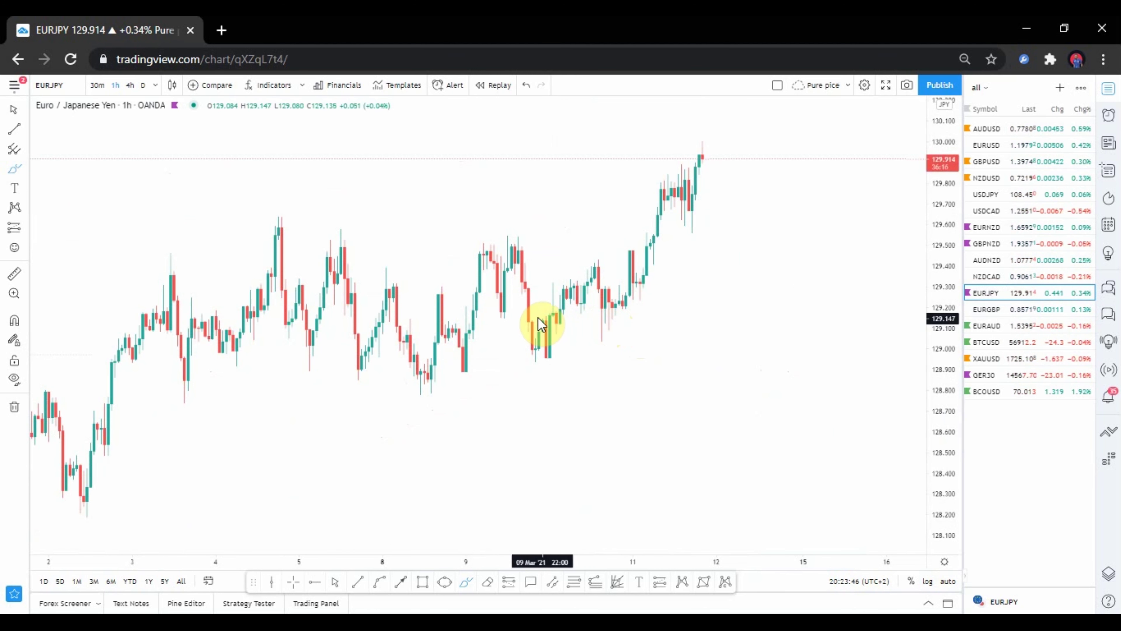
Trace the rising swings with the Brush from the 9 March low up through the upper zone on 11 March
click(13, 110)
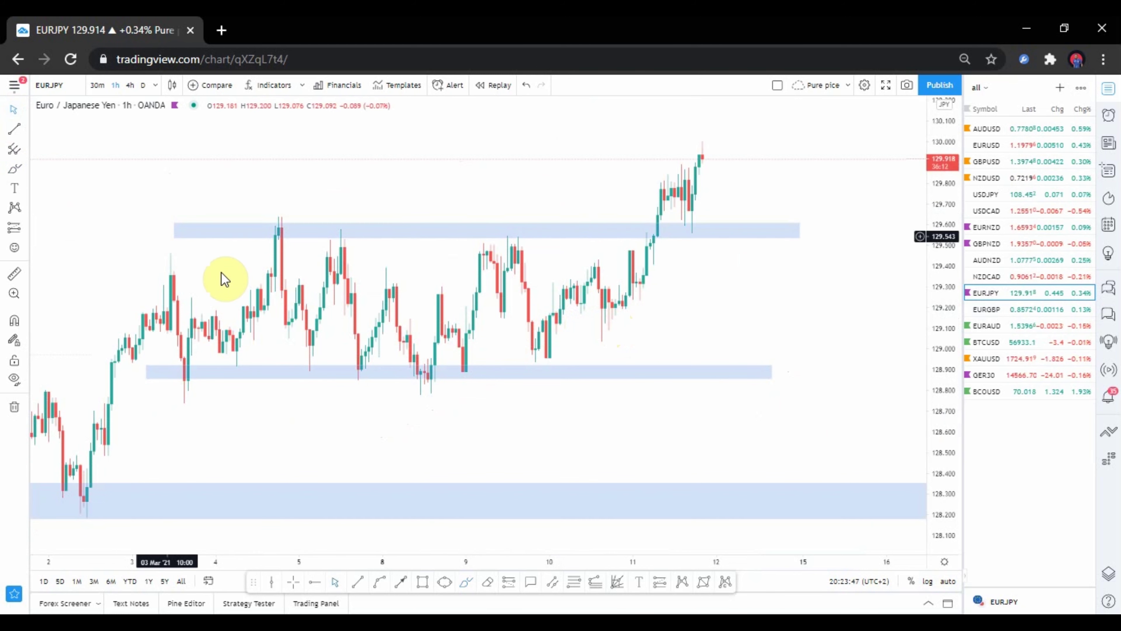
drag(292, 292, 232, 306)
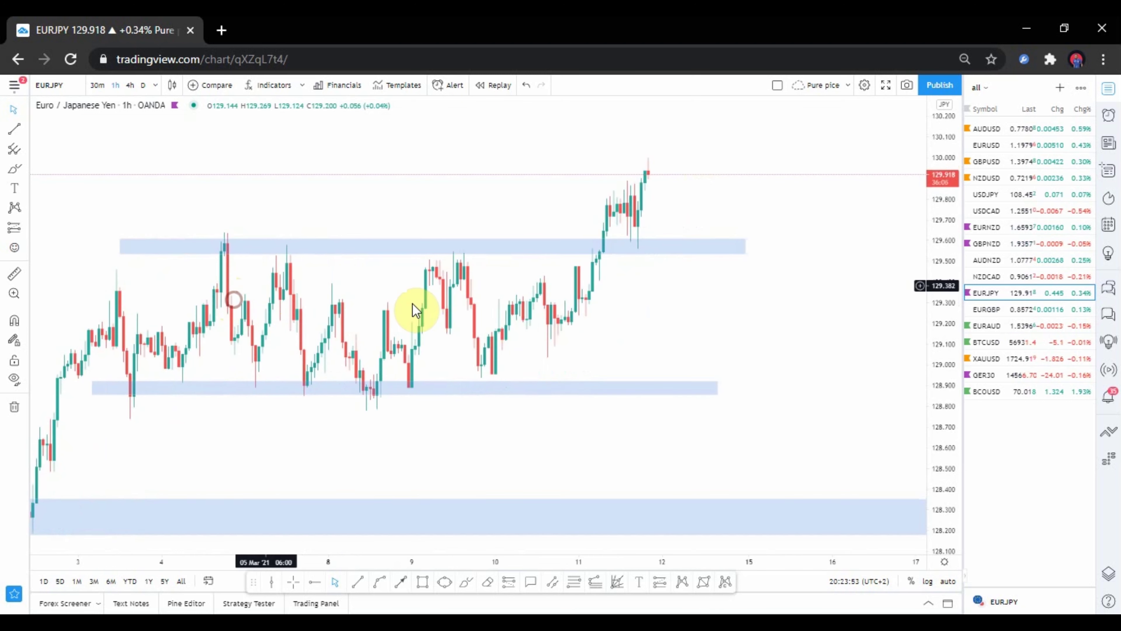
drag(358, 318, 335, 325)
drag(401, 310, 384, 314)
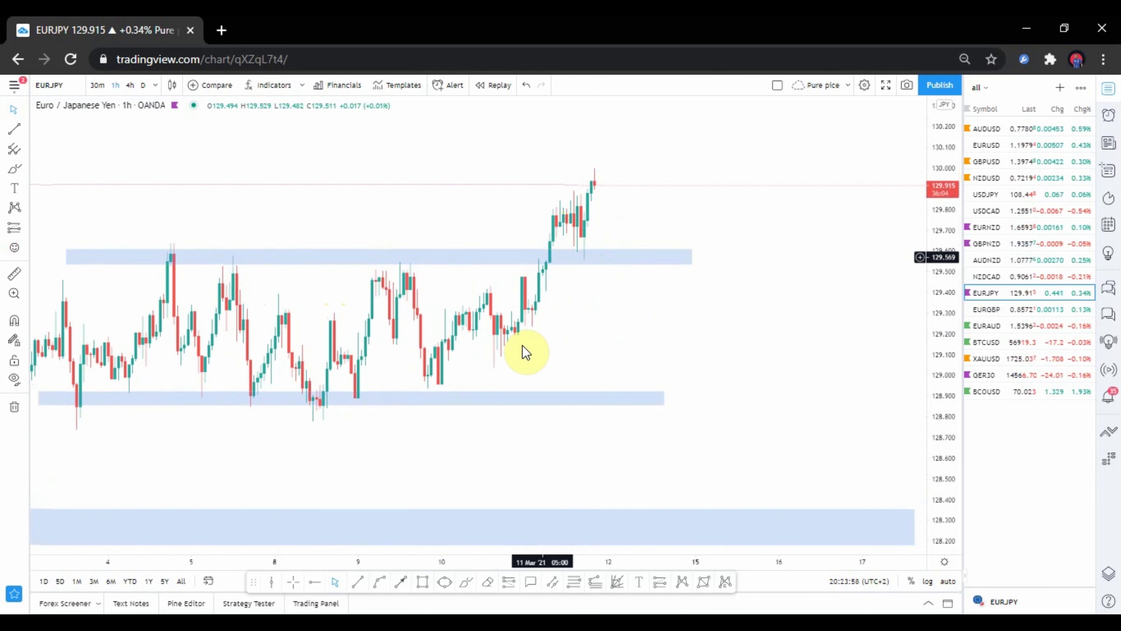
click(466, 582)
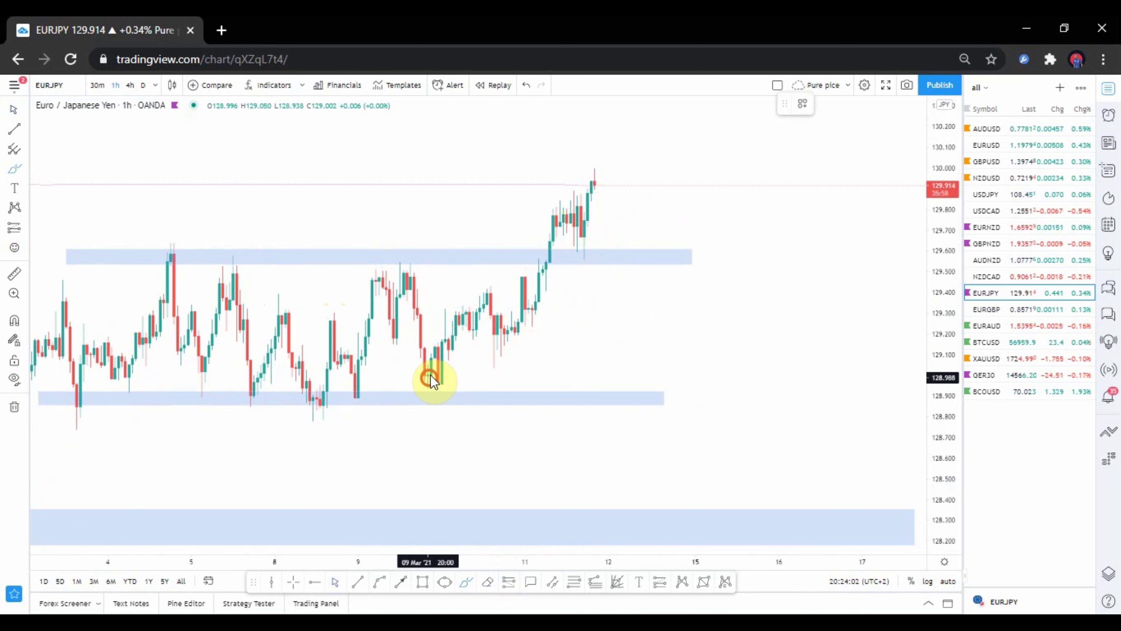
mouse_move(430, 378)
mouse_down()
mouse_move(484, 307)
mouse_move(512, 322)
mouse_move(519, 281)
mouse_move(546, 258)
mouse_move(557, 215)
mouse_up()
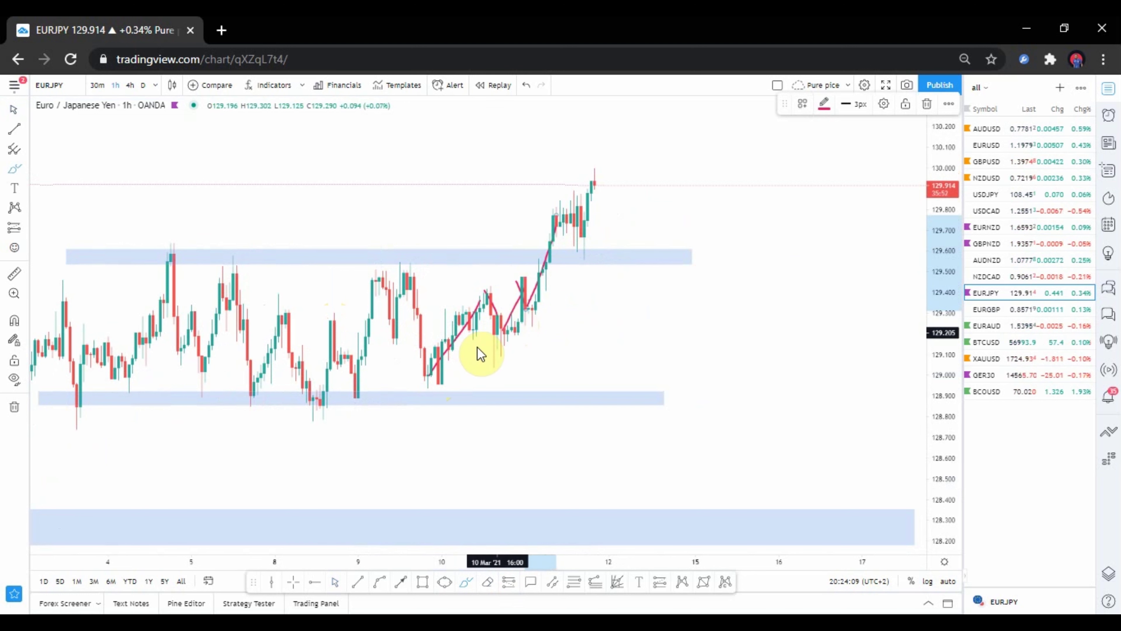
Handwrite "Strong" with the Brush in the empty chart area beyond the latest candles
scroll(505, 338, up, 4)
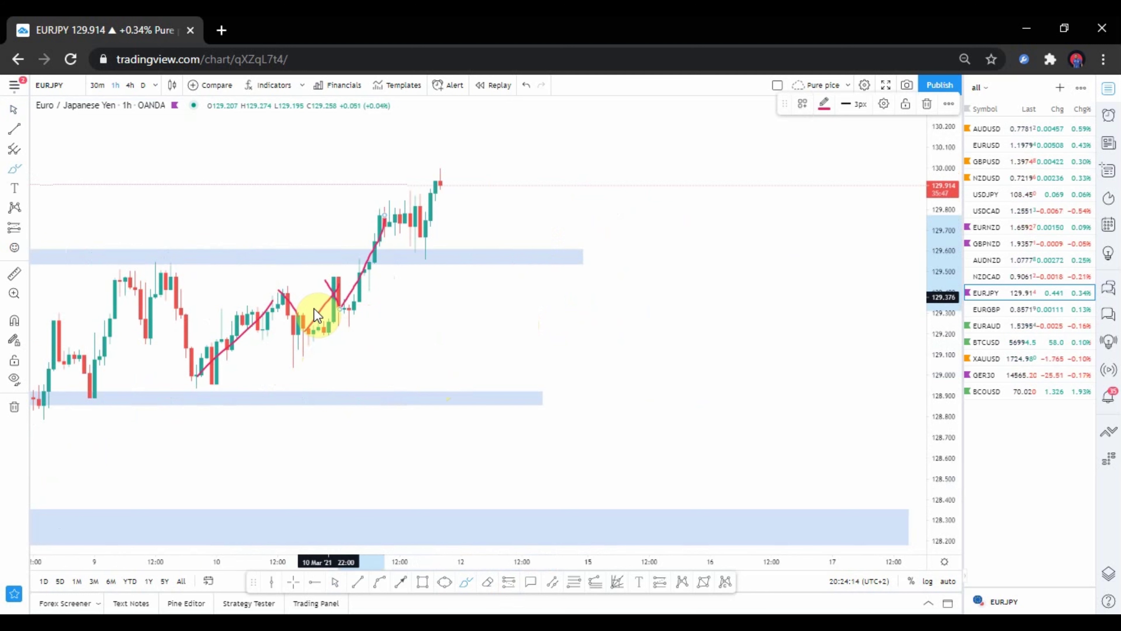
drag(649, 343, 675, 338)
mouse_move(711, 328)
mouse_down()
mouse_move(716, 379)
mouse_move(742, 348)
mouse_move(864, 325)
mouse_move(833, 411)
mouse_up()
drag(857, 323, 848, 334)
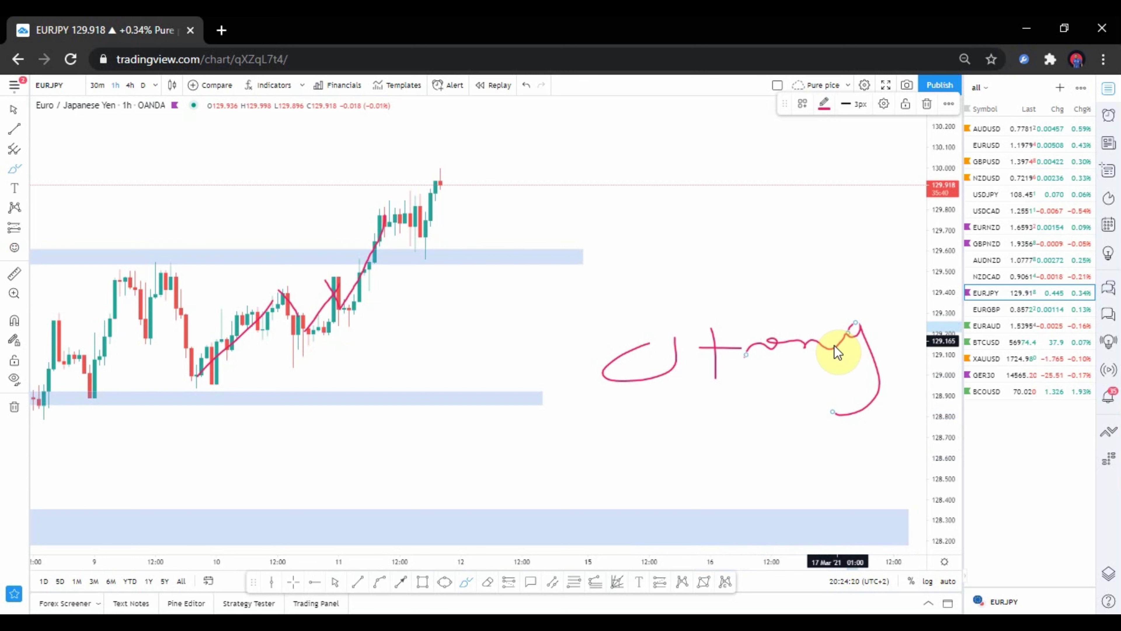
Handwrite a two-item list below the lower range zone with the Brush: circled 1 "M-C-Br" and circled 2 "Retest"
scroll(379, 310, down, 3)
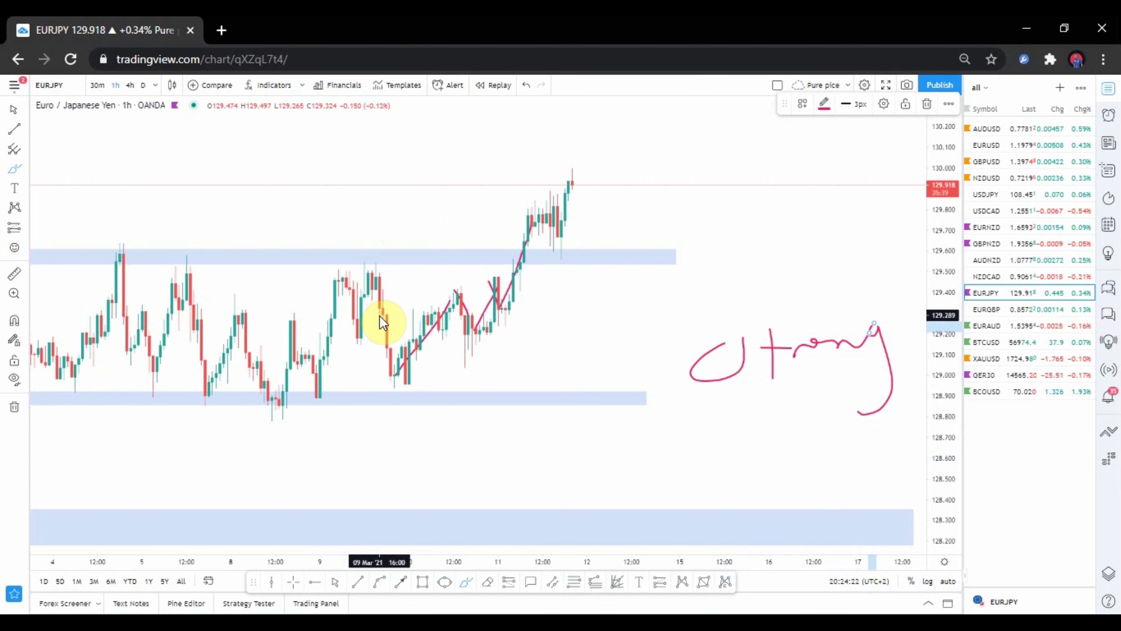
scroll(373, 320, down, 1)
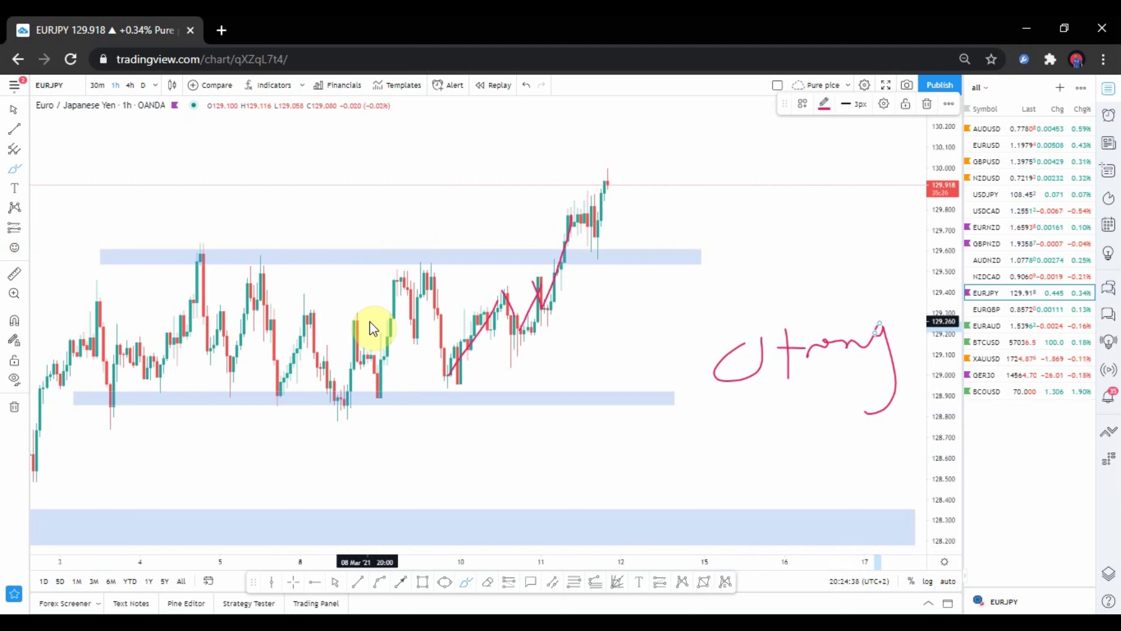
scroll(671, 325, up, 3)
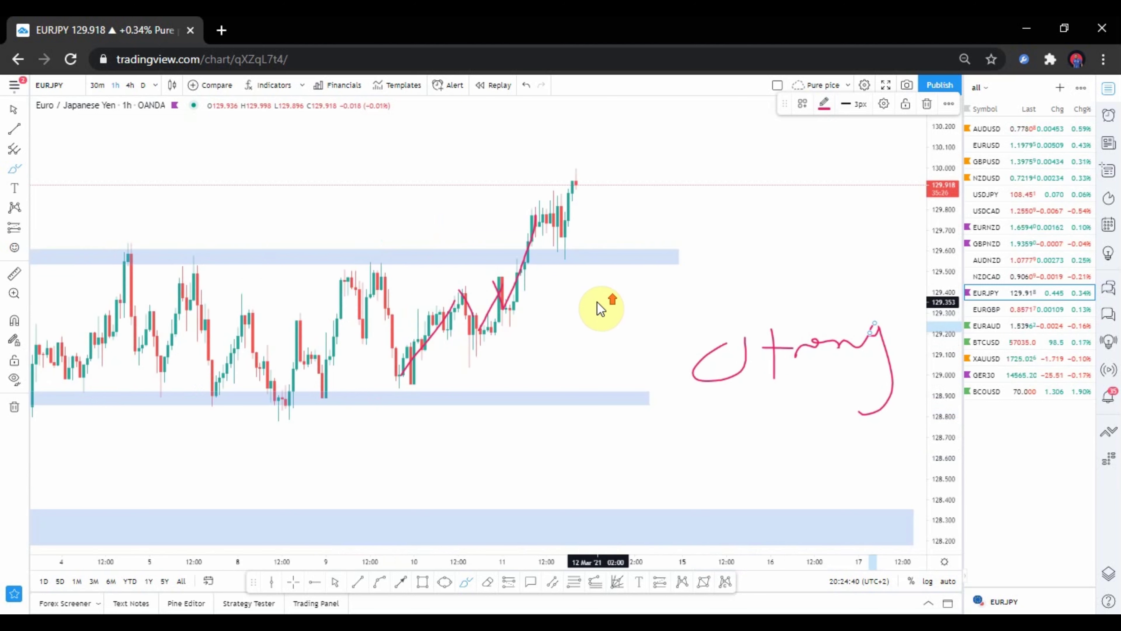
click(18, 114)
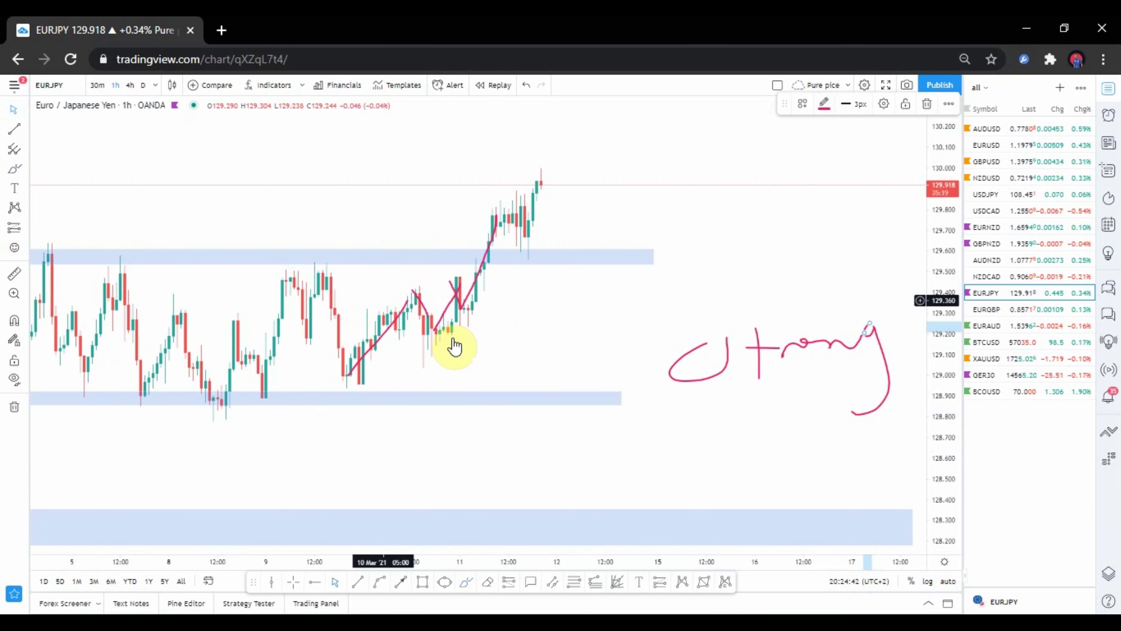
mouse_move(501, 332)
mouse_down()
mouse_move(360, 338)
mouse_move(386, 310)
mouse_move(521, 295)
mouse_move(535, 248)
mouse_up()
mouse_move(496, 293)
mouse_down()
mouse_move(504, 259)
mouse_move(498, 297)
mouse_up()
drag(494, 346, 534, 289)
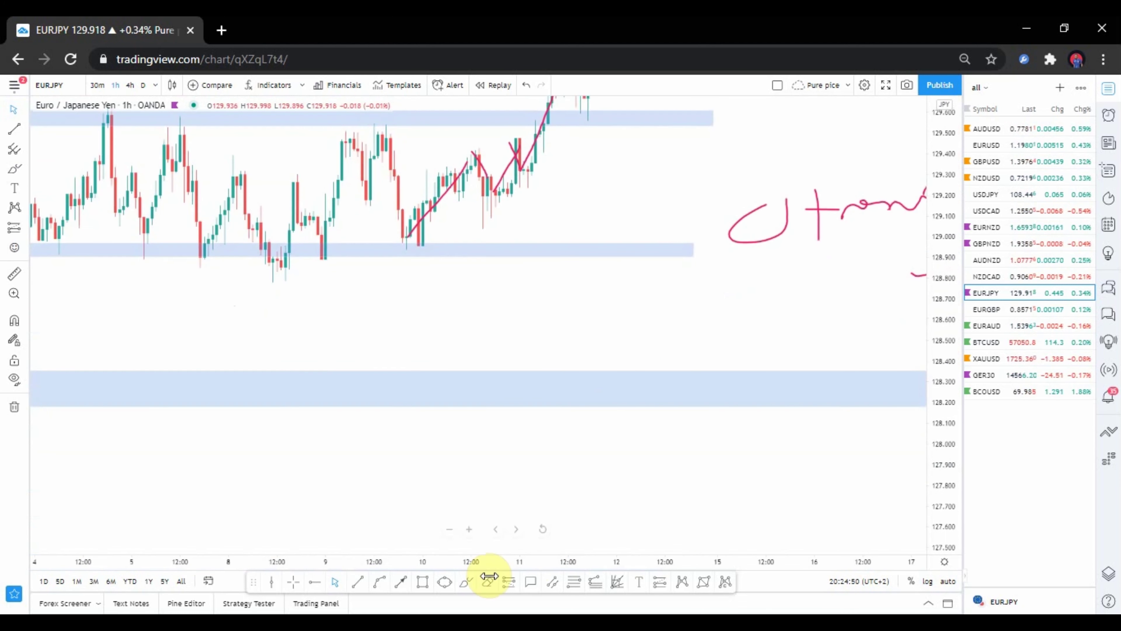
click(461, 583)
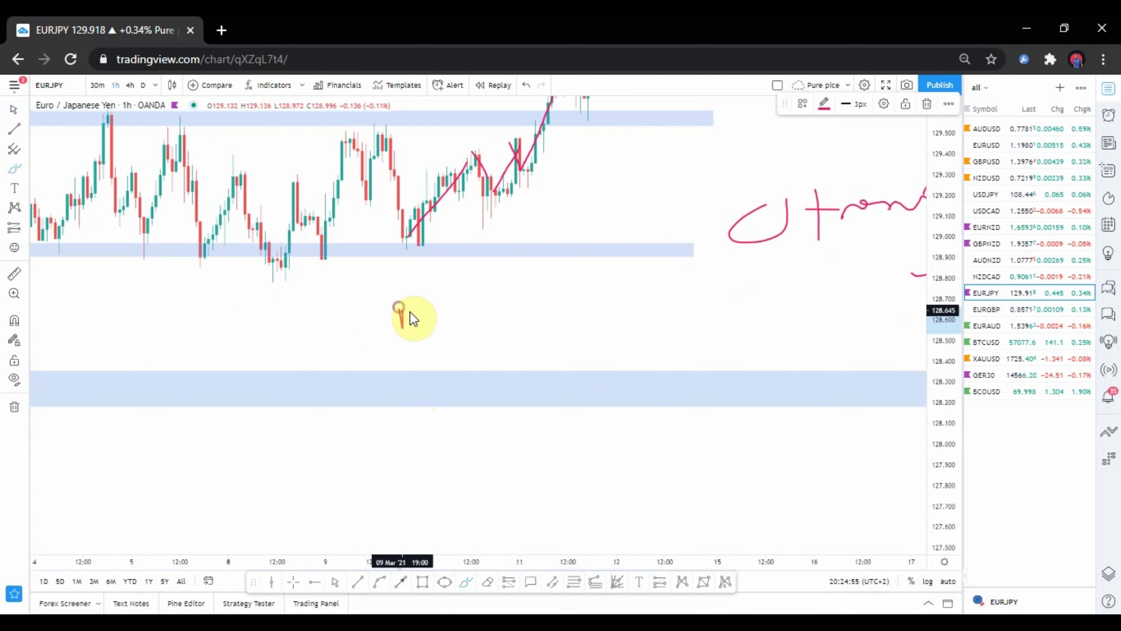
mouse_move(399, 310)
mouse_down()
mouse_move(443, 335)
mouse_move(532, 314)
mouse_up()
drag(454, 317, 464, 316)
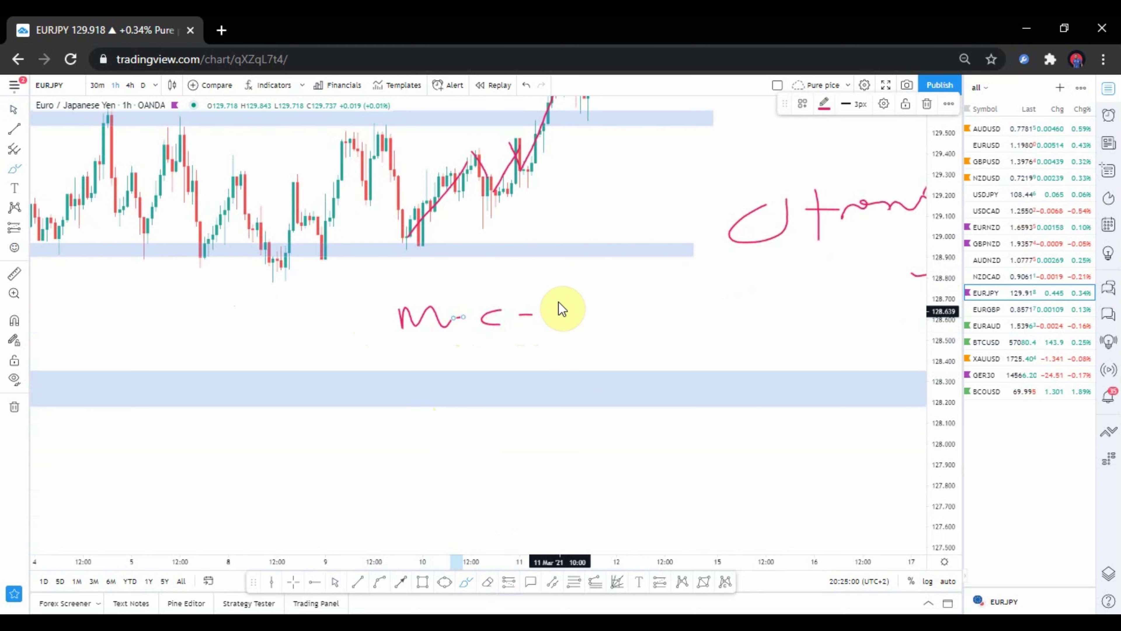
mouse_move(555, 300)
mouse_down()
mouse_move(552, 326)
mouse_move(576, 329)
mouse_move(564, 327)
mouse_up()
mouse_move(606, 315)
mouse_down()
mouse_move(606, 330)
mouse_move(624, 304)
mouse_up()
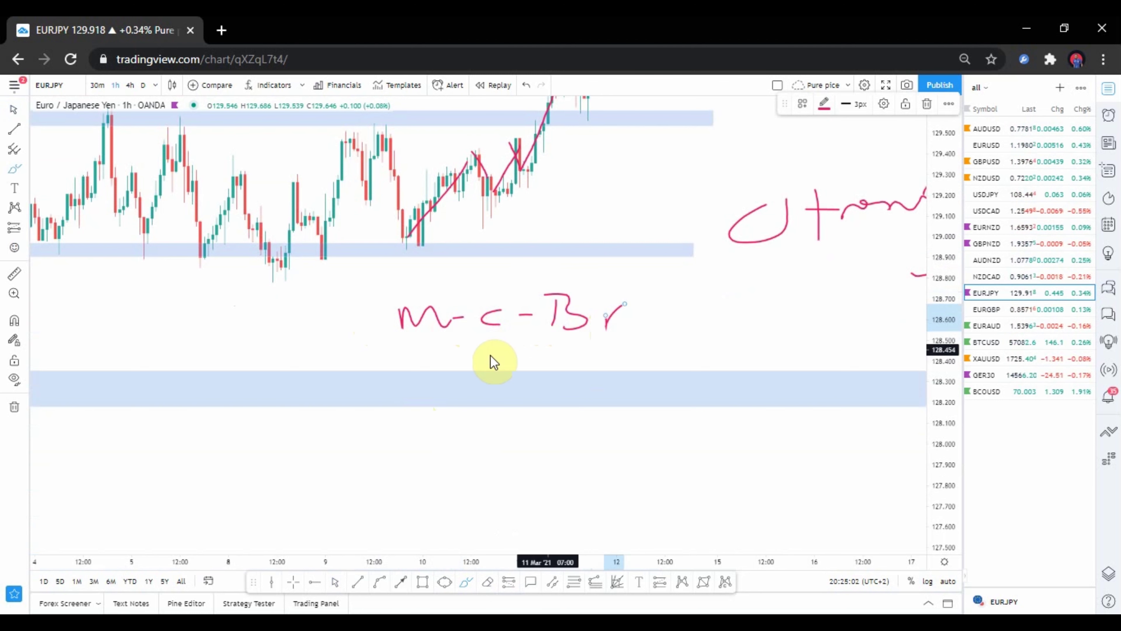
mouse_move(379, 293)
mouse_down()
mouse_move(358, 301)
mouse_move(370, 296)
mouse_move(350, 364)
mouse_move(366, 335)
mouse_move(406, 357)
mouse_move(445, 361)
mouse_move(530, 360)
mouse_move(522, 348)
mouse_up()
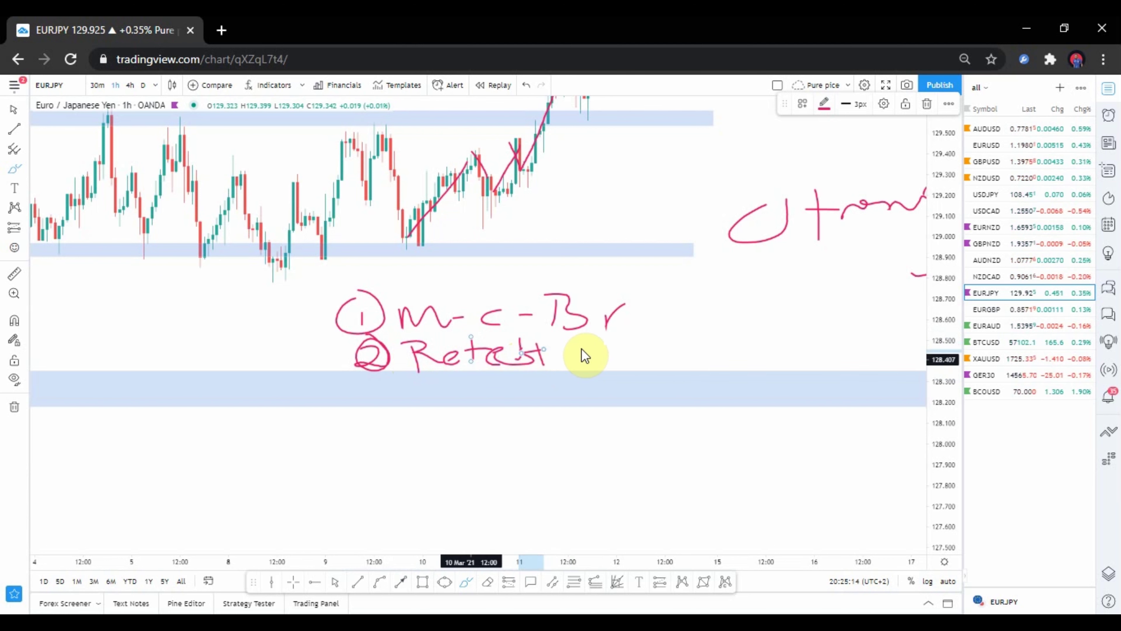
Handwrite "T/F" with the Brush beside the numbered list, below the word "Strong"
mouse_move(724, 309)
mouse_down()
mouse_move(750, 309)
mouse_move(735, 340)
mouse_up()
drag(776, 294, 758, 374)
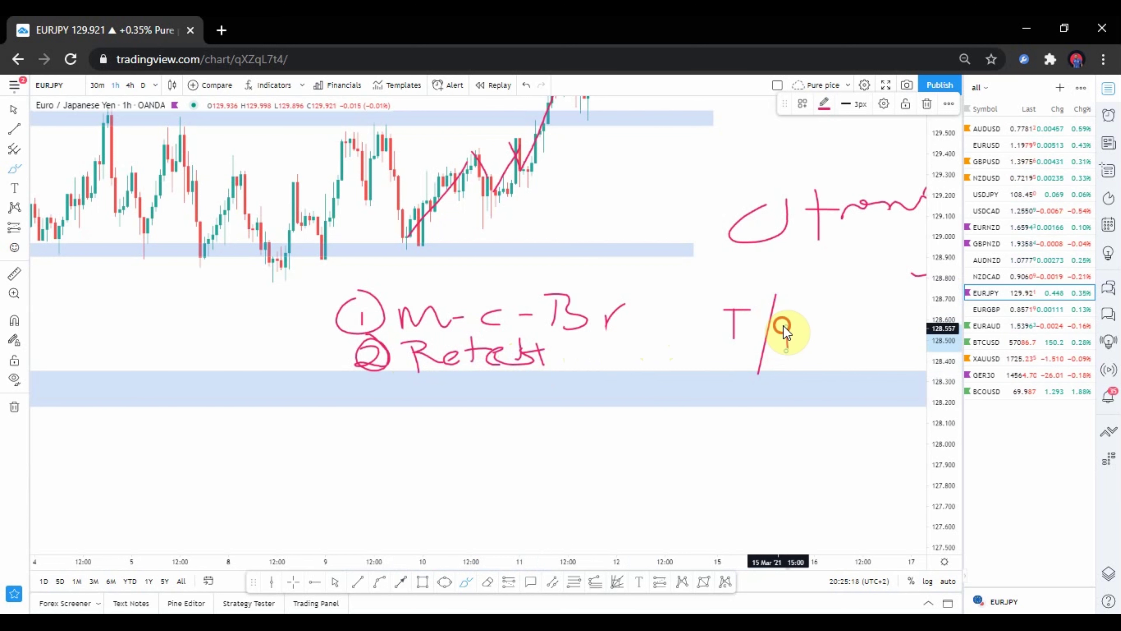
mouse_move(808, 317)
mouse_down()
mouse_move(786, 352)
mouse_move(795, 331)
mouse_up()
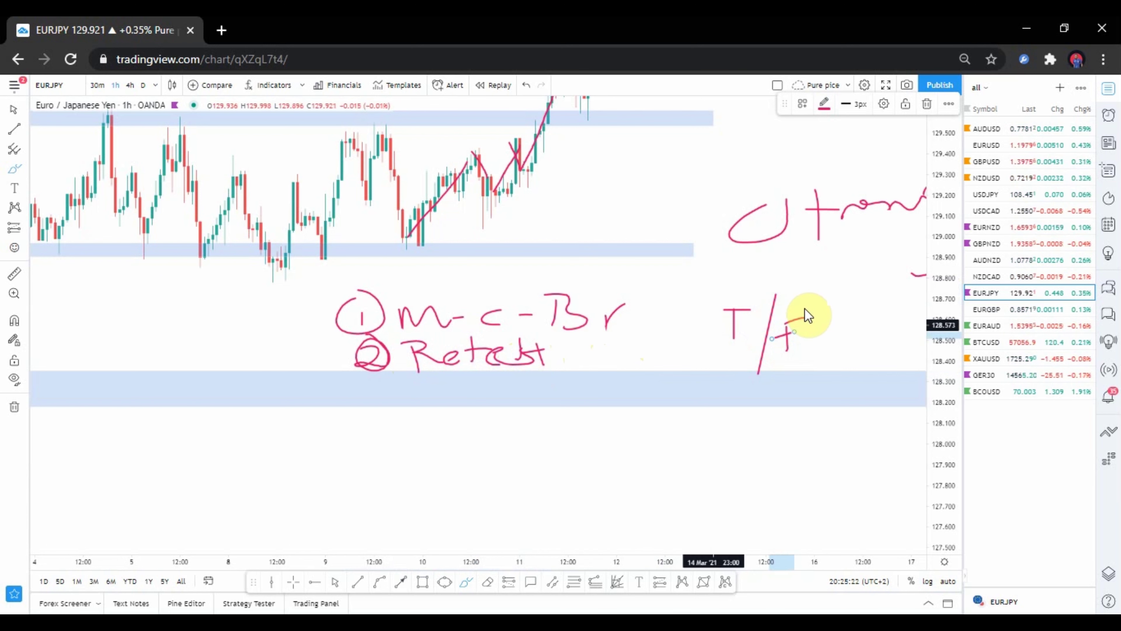
Draw a narrow vertical candle shape above "Strong" and circle candles on 9–10 March and the one crossing the upper zone
drag(936, 226, 905, 278)
click(14, 110)
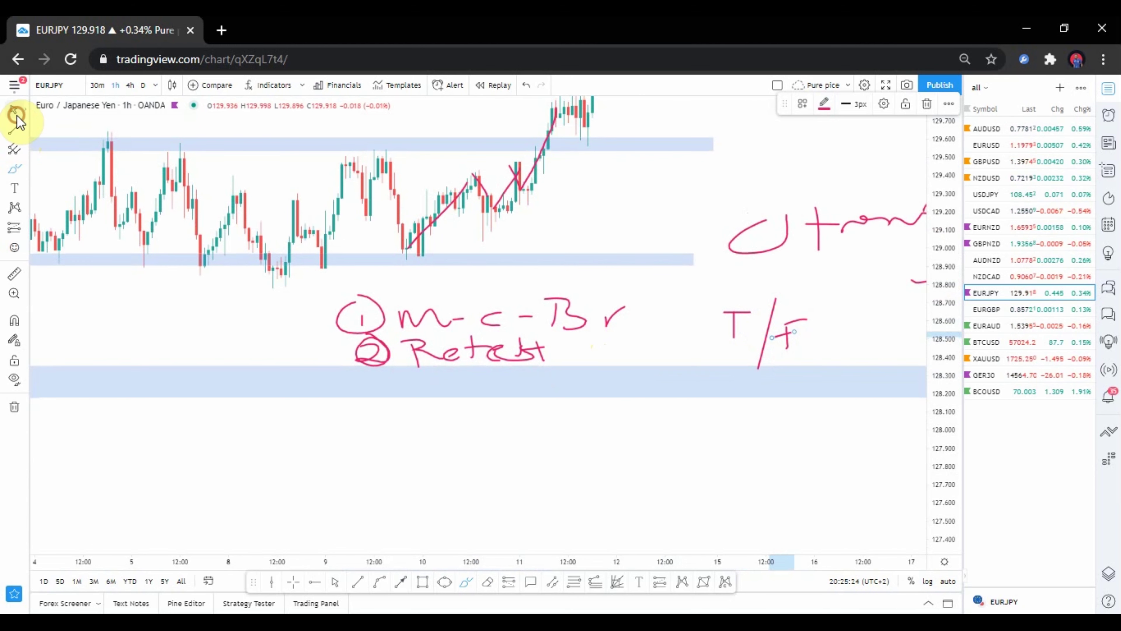
drag(339, 248, 340, 326)
scroll(516, 266, up, 3)
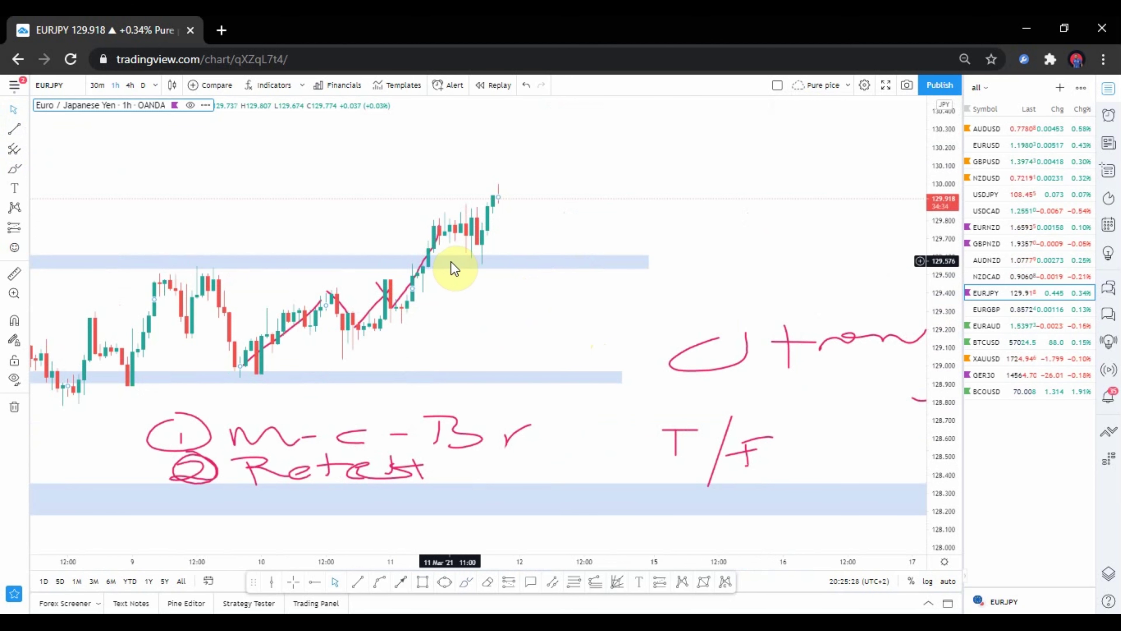
click(465, 583)
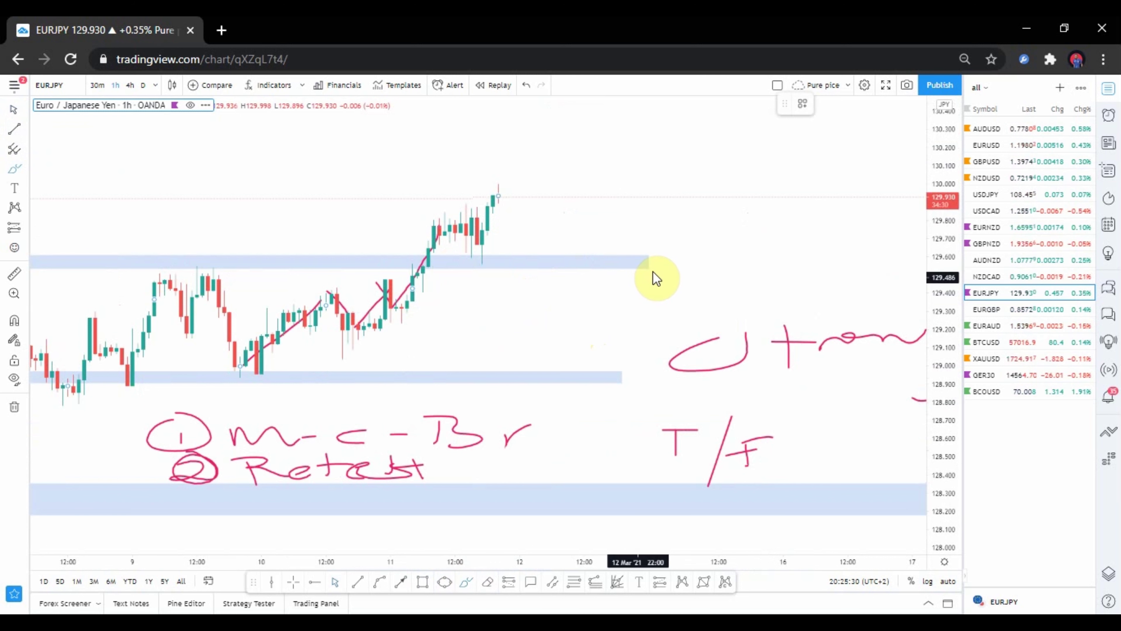
drag(681, 213, 680, 259)
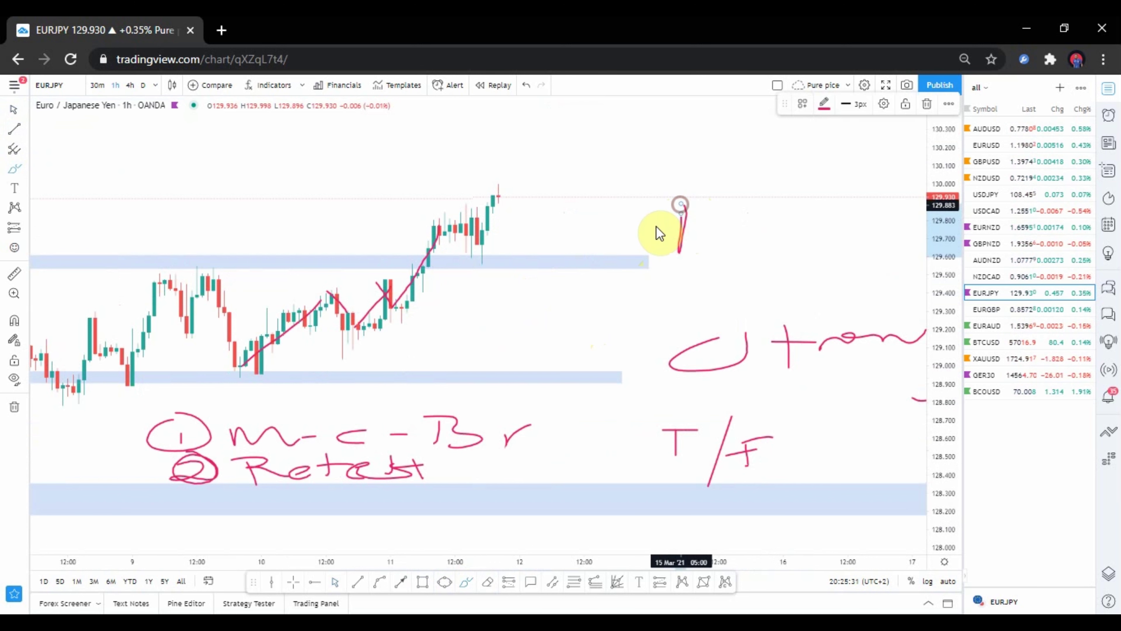
mouse_move(192, 295)
mouse_down()
mouse_move(194, 337)
mouse_move(194, 297)
mouse_move(242, 321)
mouse_move(231, 345)
mouse_move(238, 314)
mouse_move(267, 359)
mouse_up()
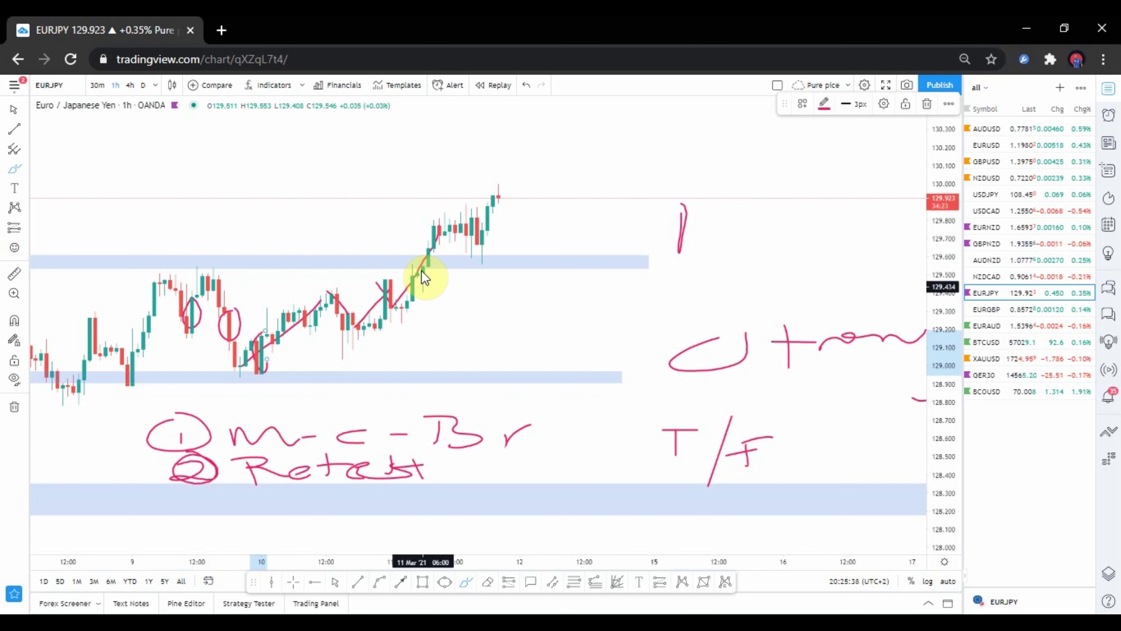
drag(430, 249, 425, 271)
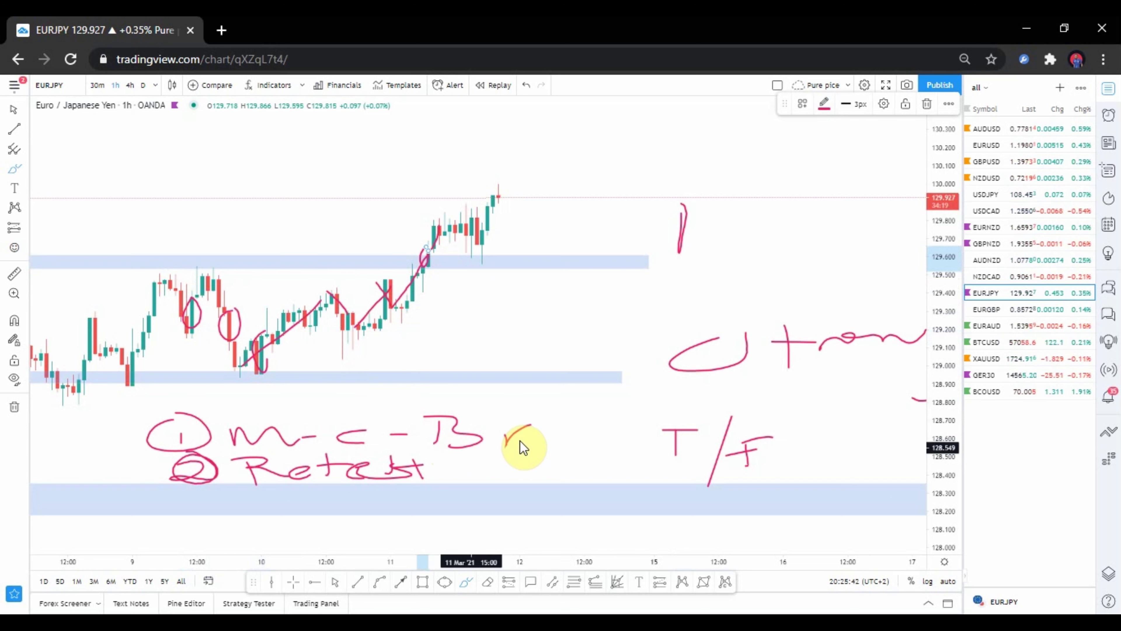
Draw a short horizontal brush line along the upper zone near 11 March and circle the breakout candle on it
scroll(475, 448, down, 3)
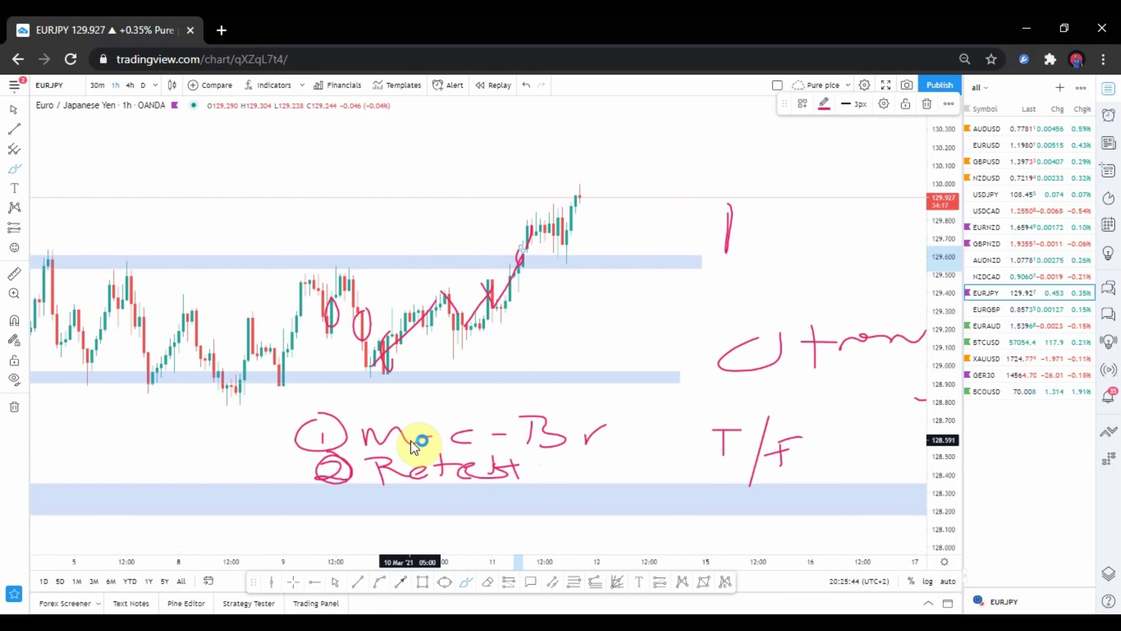
scroll(413, 441, down, 2)
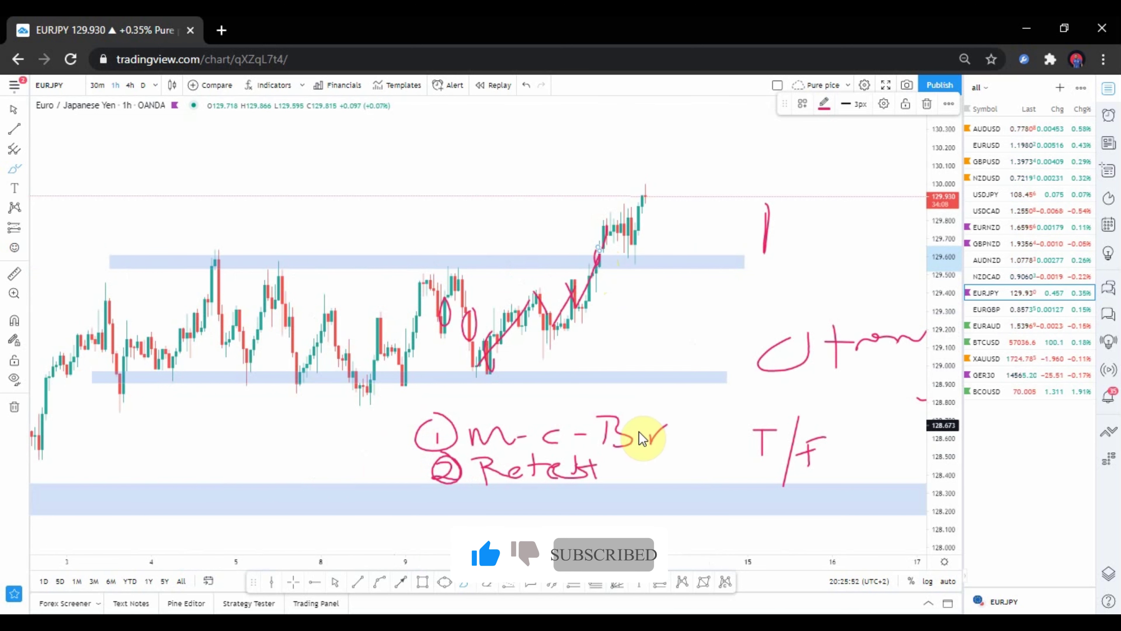
scroll(636, 447, up, 2)
drag(940, 413, 928, 384)
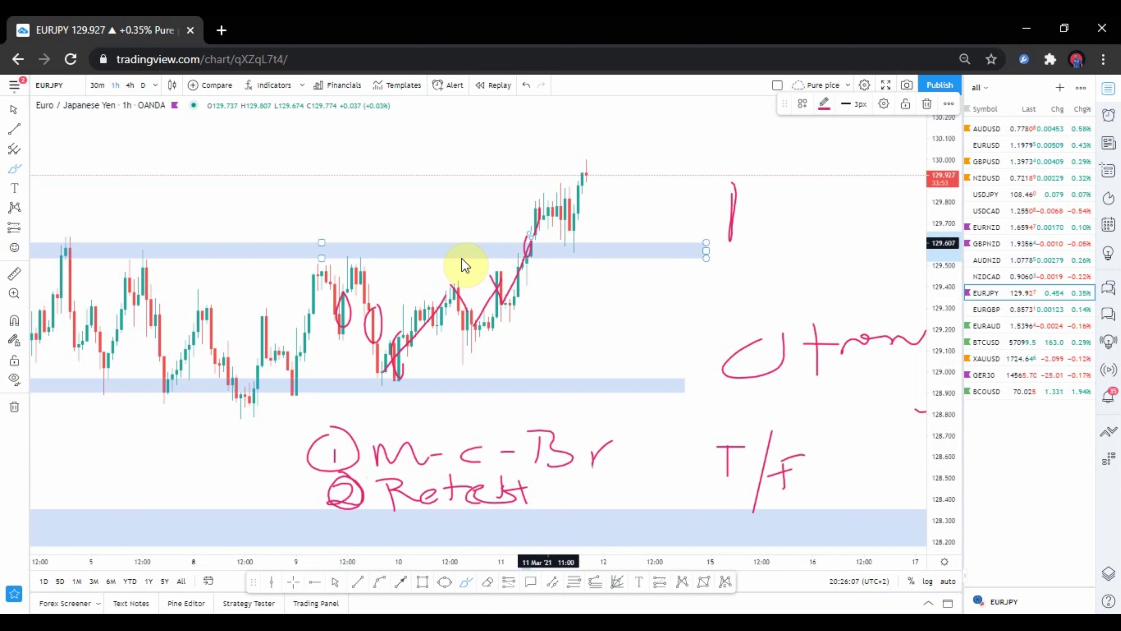
mouse_move(461, 258)
mouse_down()
mouse_move(591, 252)
mouse_move(532, 237)
mouse_move(550, 261)
mouse_up()
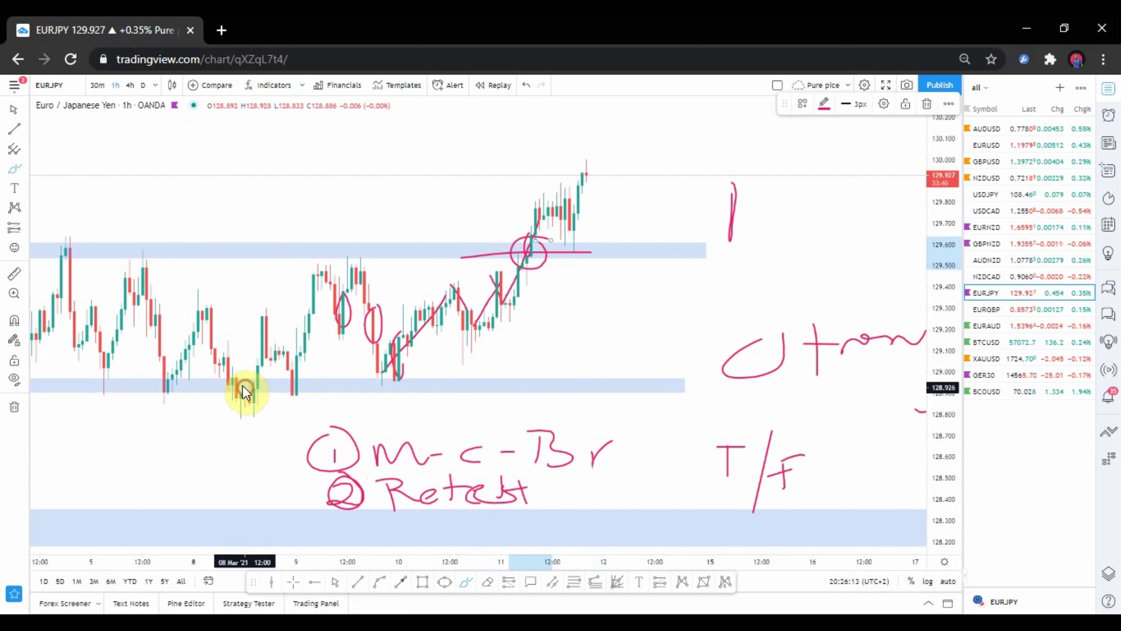
Mark the 8 March low in the lower zone, and trace the pullback and rise after the breakout, circling the pullback low
drag(242, 386, 249, 397)
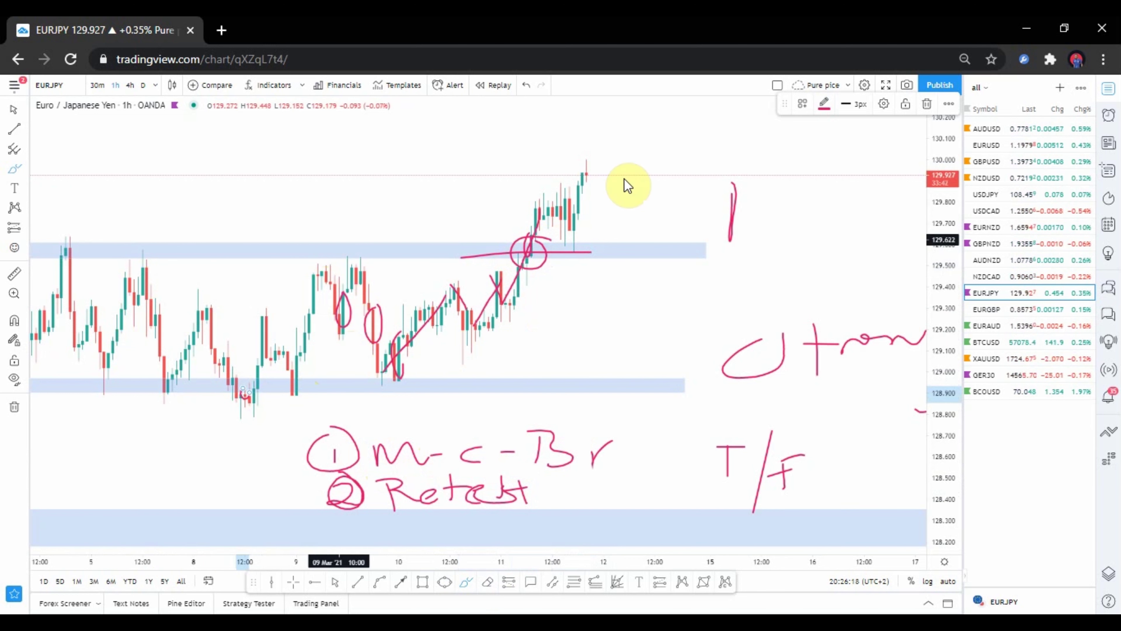
mouse_move(539, 190)
mouse_down()
mouse_move(572, 229)
mouse_move(599, 154)
mouse_up()
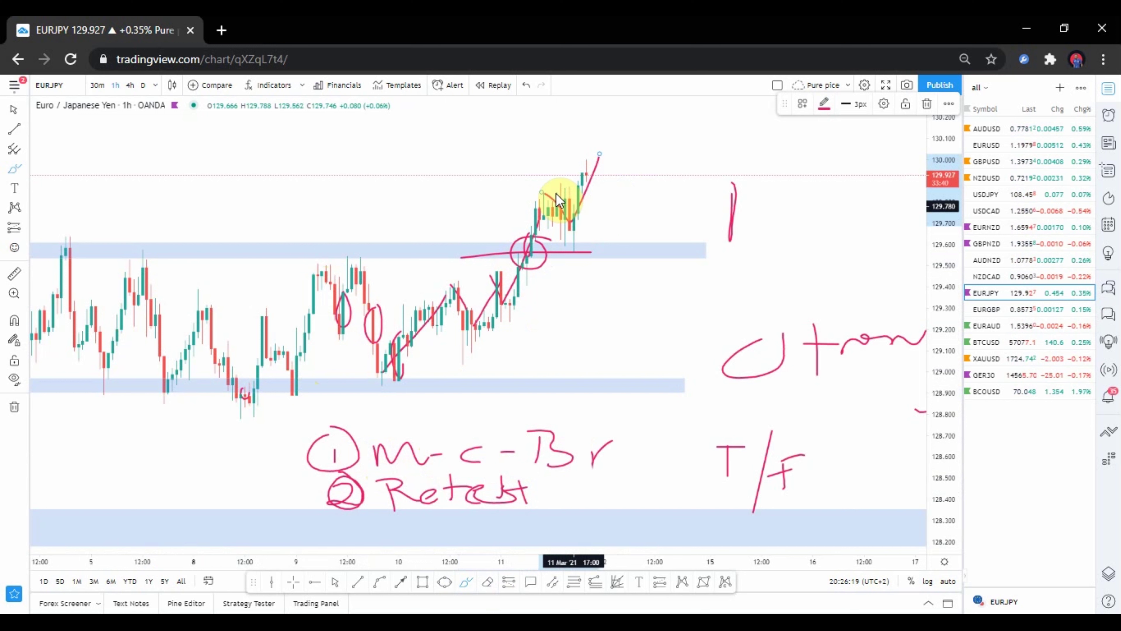
drag(585, 221, 589, 240)
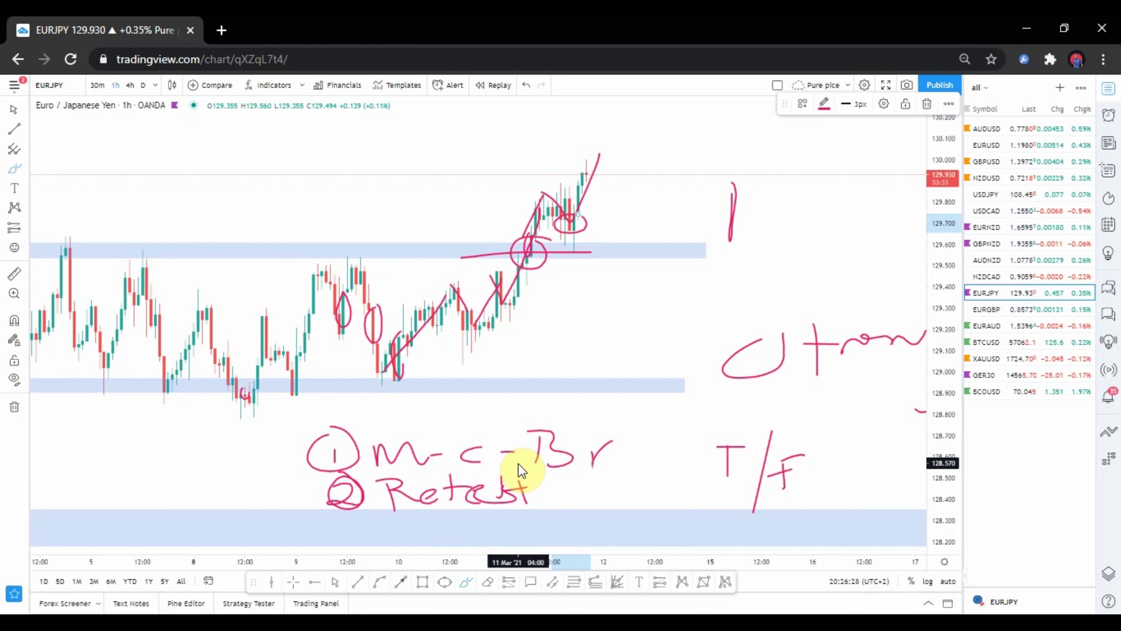
Handwrite "N(M/D)" with the Brush in the empty area above the upper zone
click(261, 186)
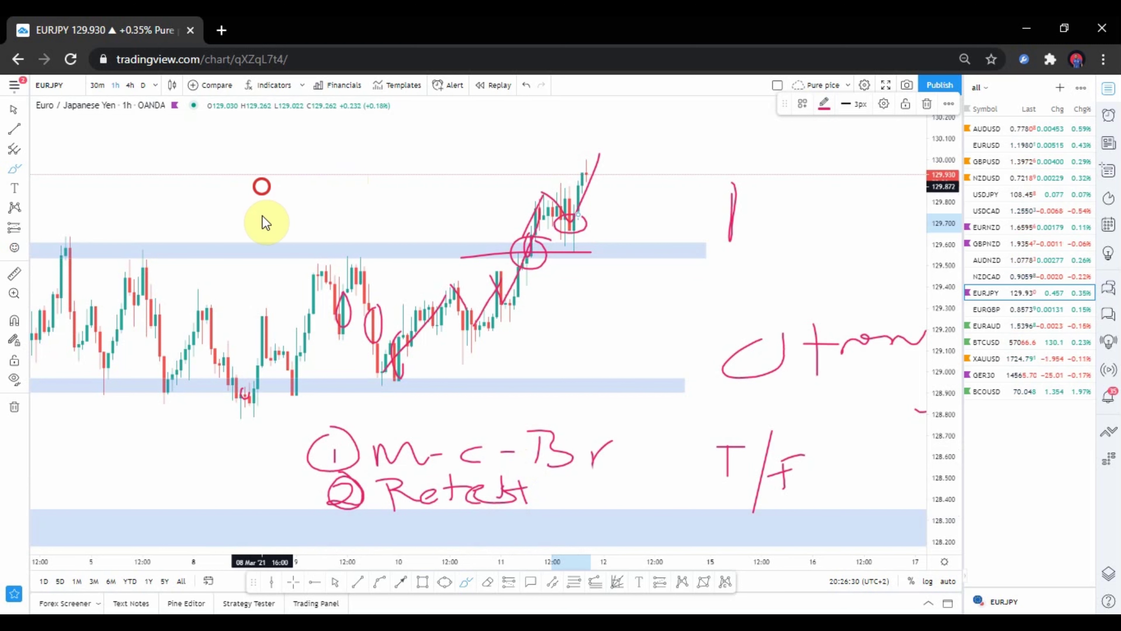
mouse_move(262, 216)
mouse_down()
mouse_move(283, 210)
mouse_move(292, 161)
mouse_up()
mouse_move(325, 200)
mouse_down()
mouse_move(374, 155)
mouse_move(382, 188)
mouse_up()
mouse_move(475, 123)
mouse_down()
mouse_move(478, 159)
mouse_move(402, 213)
mouse_up()
mouse_move(325, 147)
mouse_down()
mouse_move(313, 224)
mouse_move(335, 219)
mouse_up()
drag(504, 105, 481, 185)
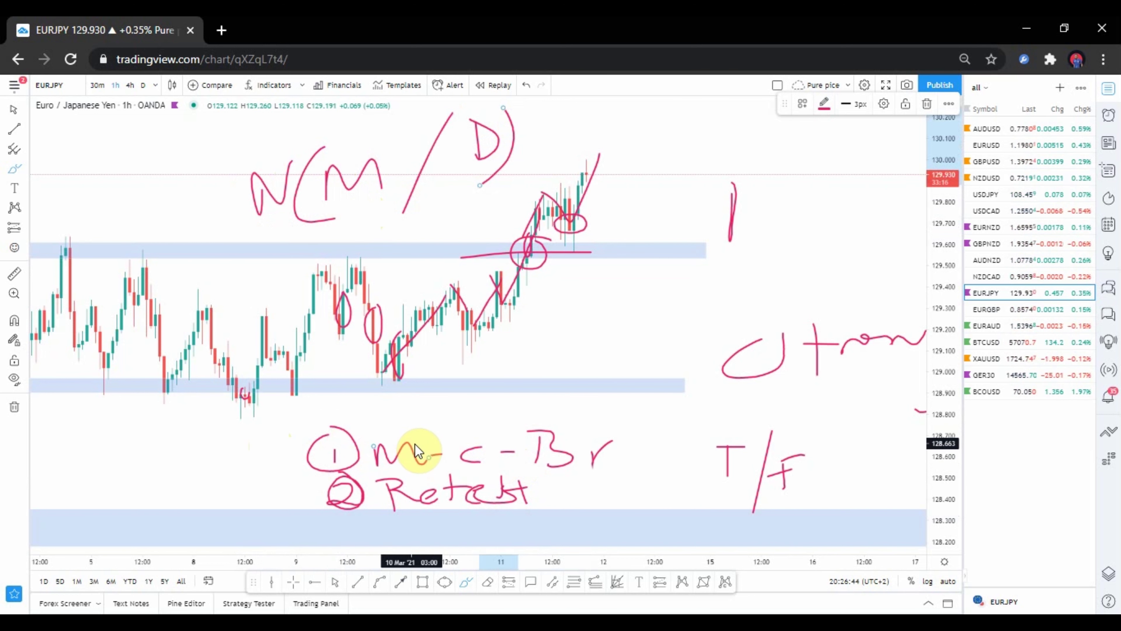
Handwrite an underlined "Fomo" between two vertical strokes in the empty area beside "N(M/D)"
mouse_move(634, 127)
mouse_down()
mouse_move(646, 184)
mouse_move(689, 123)
mouse_up()
mouse_move(644, 163)
mouse_down()
mouse_move(798, 127)
mouse_move(837, 139)
mouse_up()
drag(625, 187, 822, 176)
drag(873, 126, 873, 167)
drag(612, 123, 611, 166)
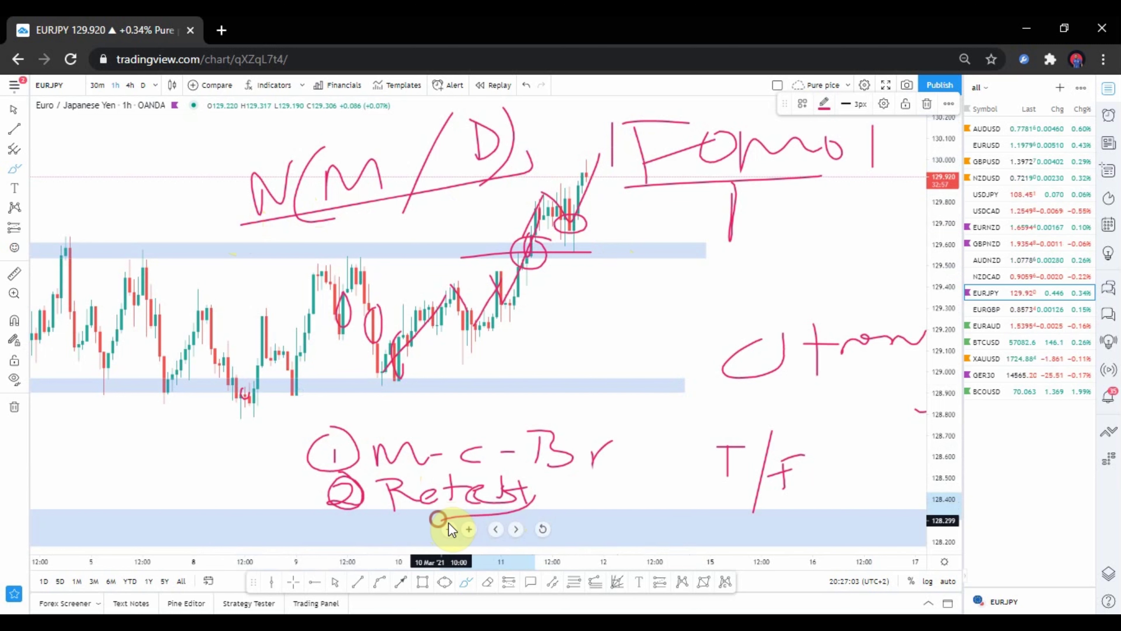
Underline the word "Retest" in the numbered list with the Brush
mouse_move(438, 518)
mouse_down()
mouse_move(478, 499)
mouse_move(377, 519)
mouse_move(448, 519)
mouse_up()
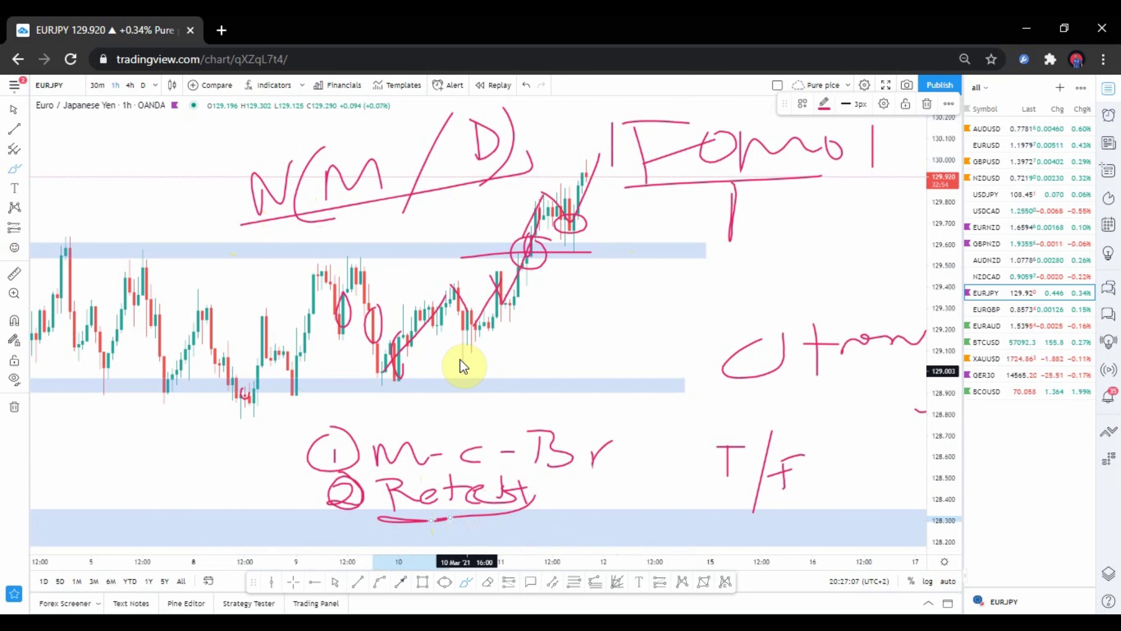
scroll(457, 366, down, 3)
drag(935, 225, 932, 287)
scroll(383, 343, up, 1)
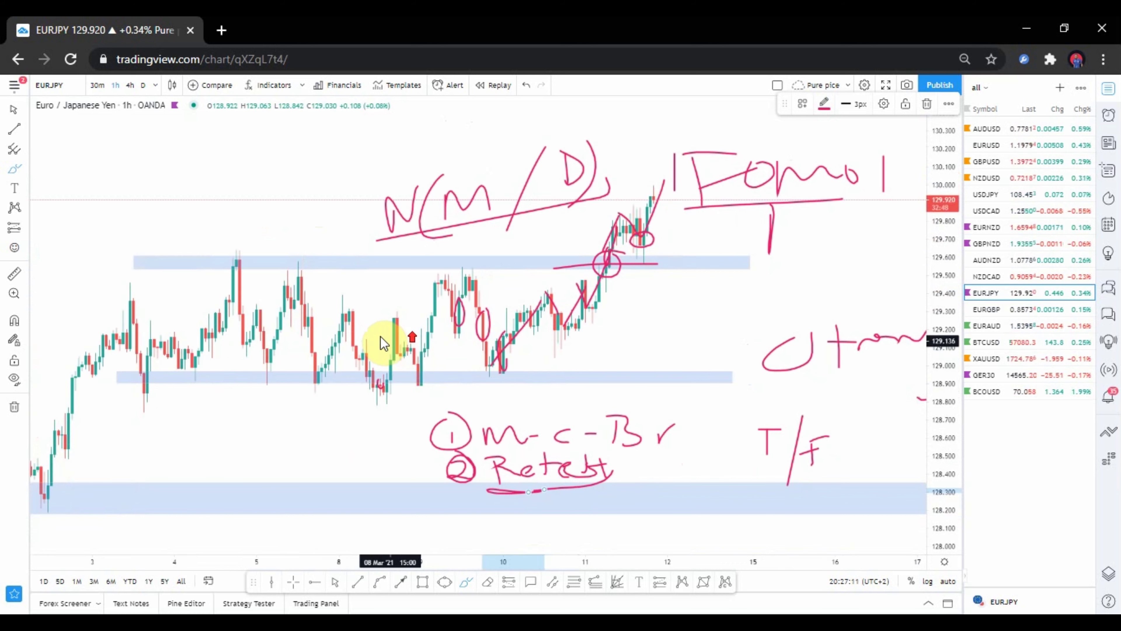